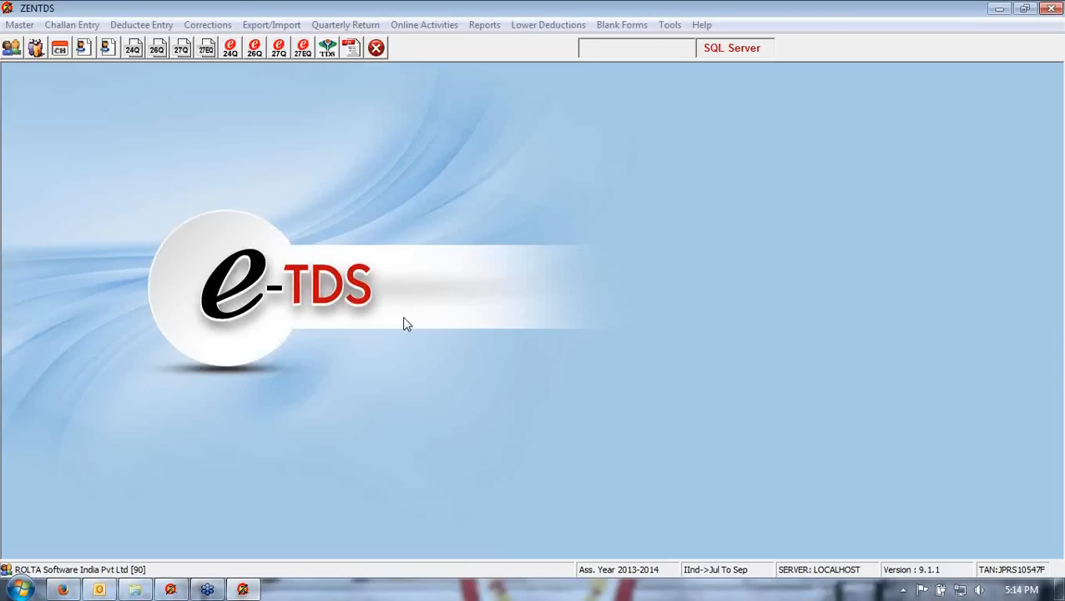
pyautogui.click(202, 29)
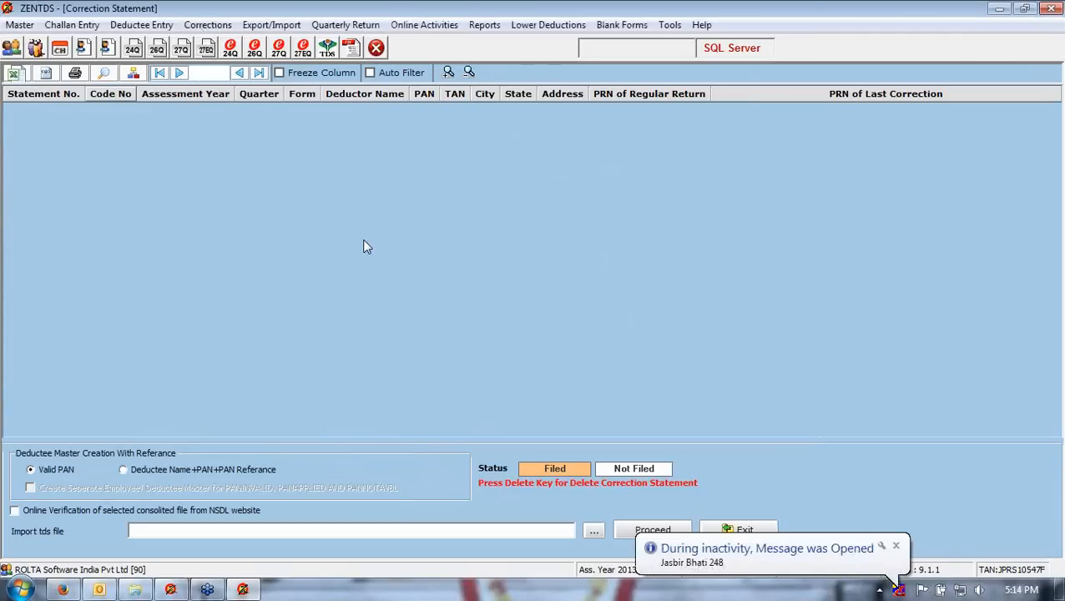
pyautogui.click(896, 545)
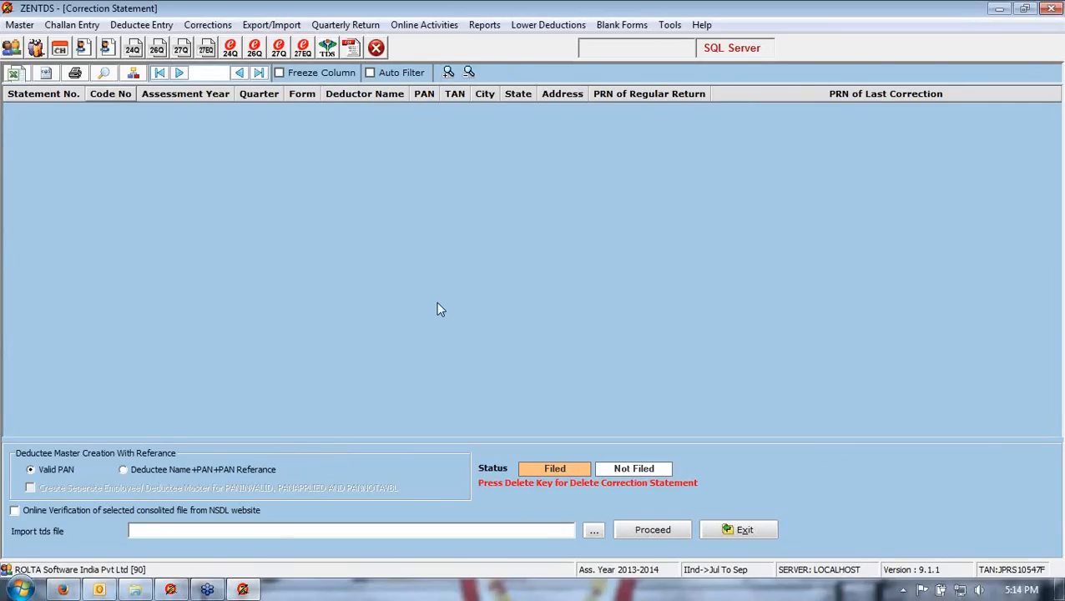
pyautogui.click(593, 533)
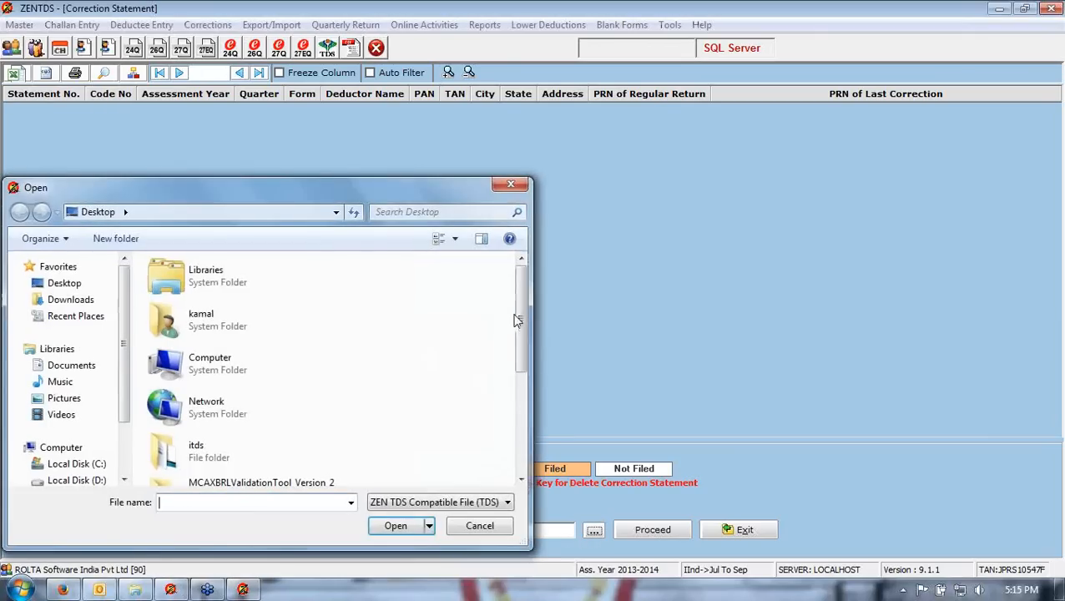
pyautogui.moveTo(517, 321); pyautogui.dragTo(519, 418)
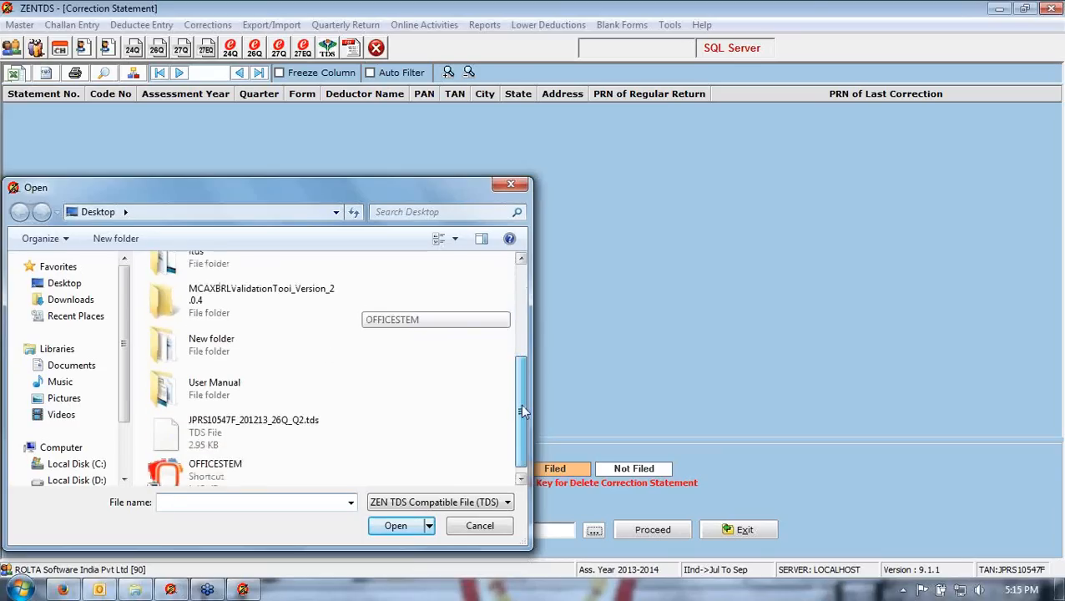
pyautogui.doubleClick(223, 422)
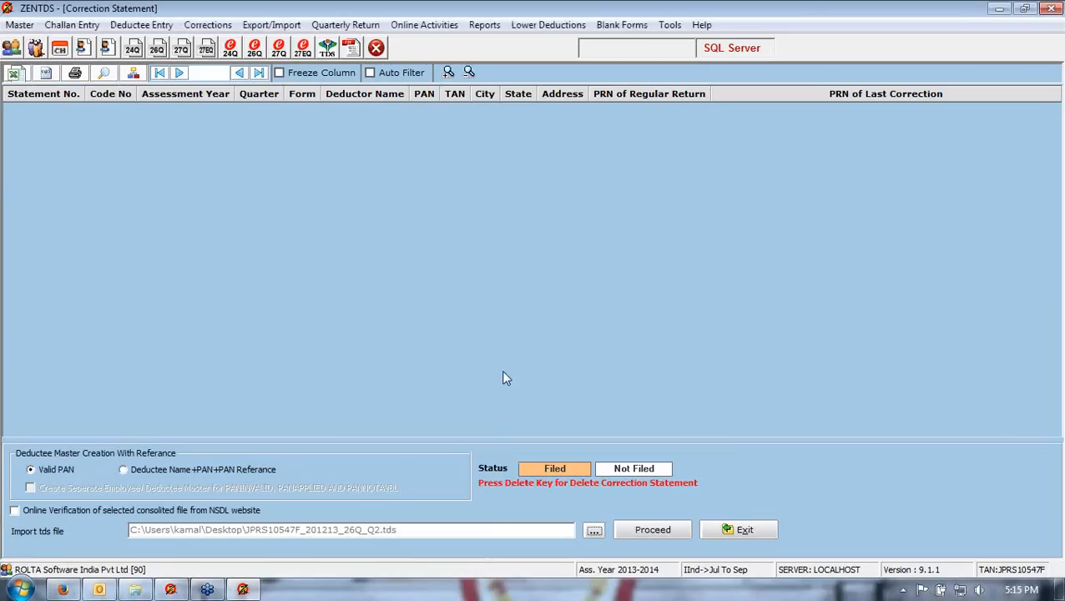
pyautogui.click(638, 534)
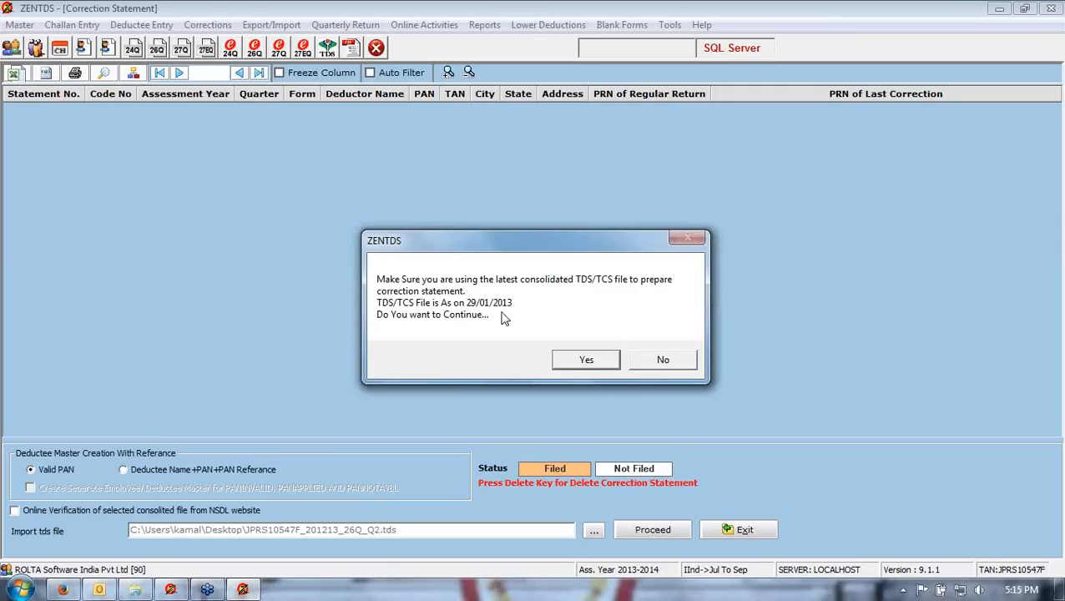
pyautogui.click(564, 360)
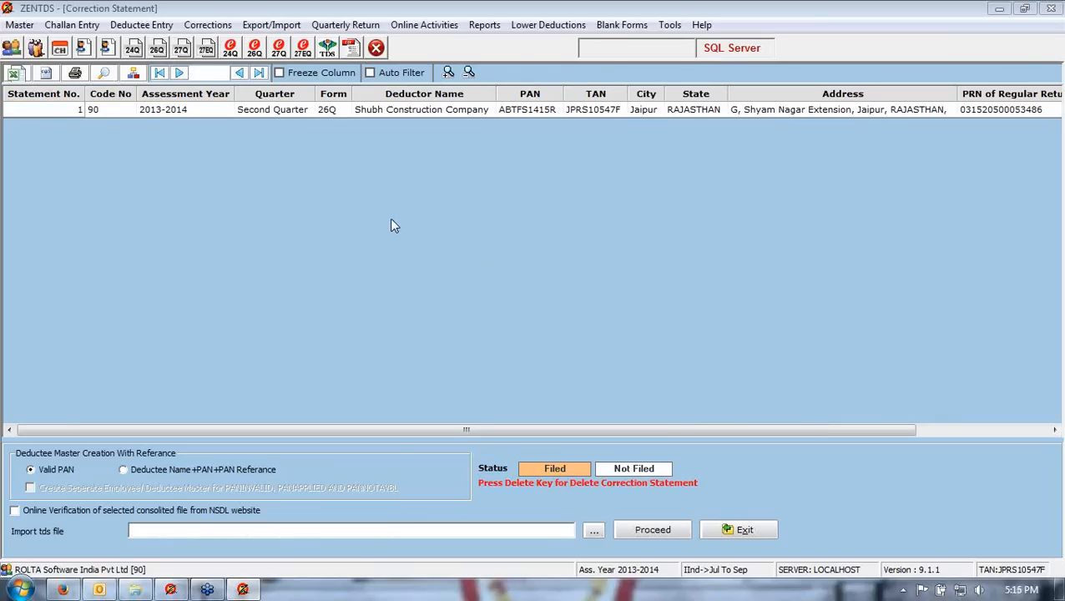
# - Open the 26Q second-quarter correction statement and review its deductor details without changes
pyautogui.click(223, 114)
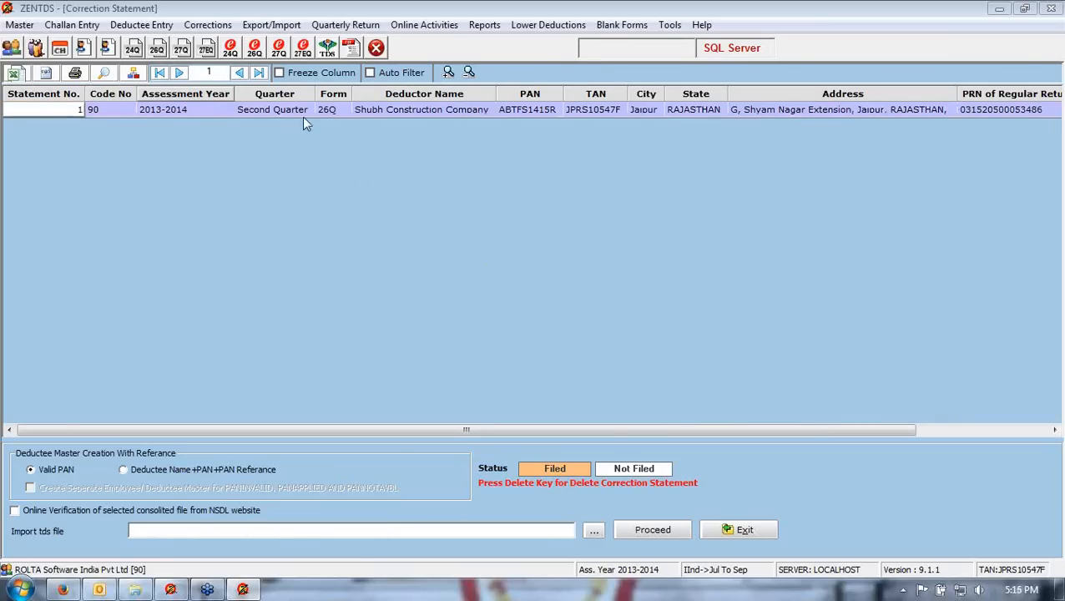
pyautogui.doubleClick(400, 111)
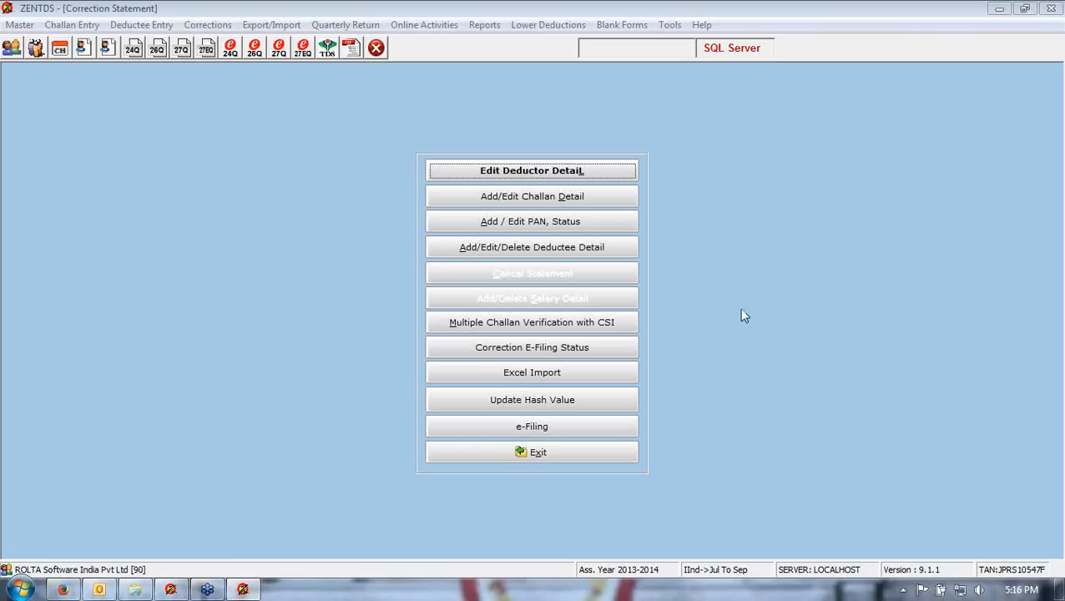
pyautogui.click(528, 173)
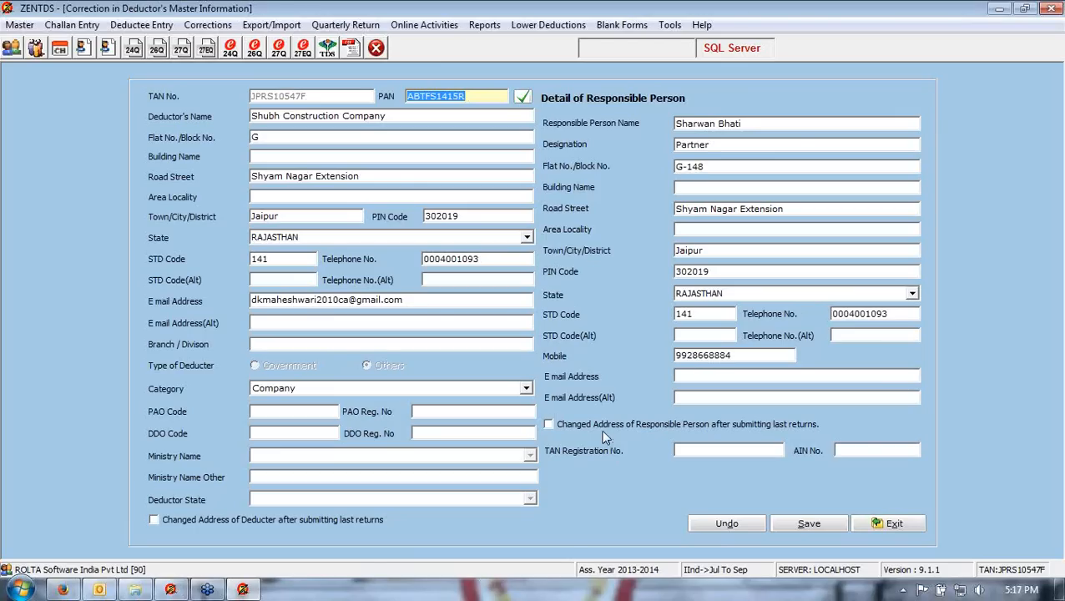
pyautogui.click(888, 523)
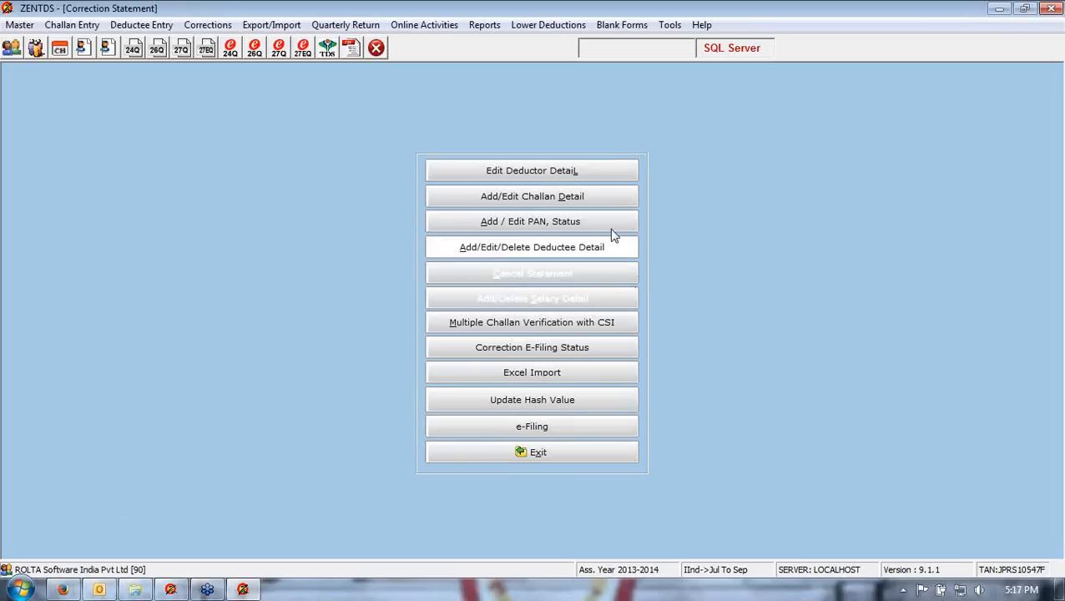
# - Open the challan details and start adding a new challan entry, then cancel it
pyautogui.click(529, 198)
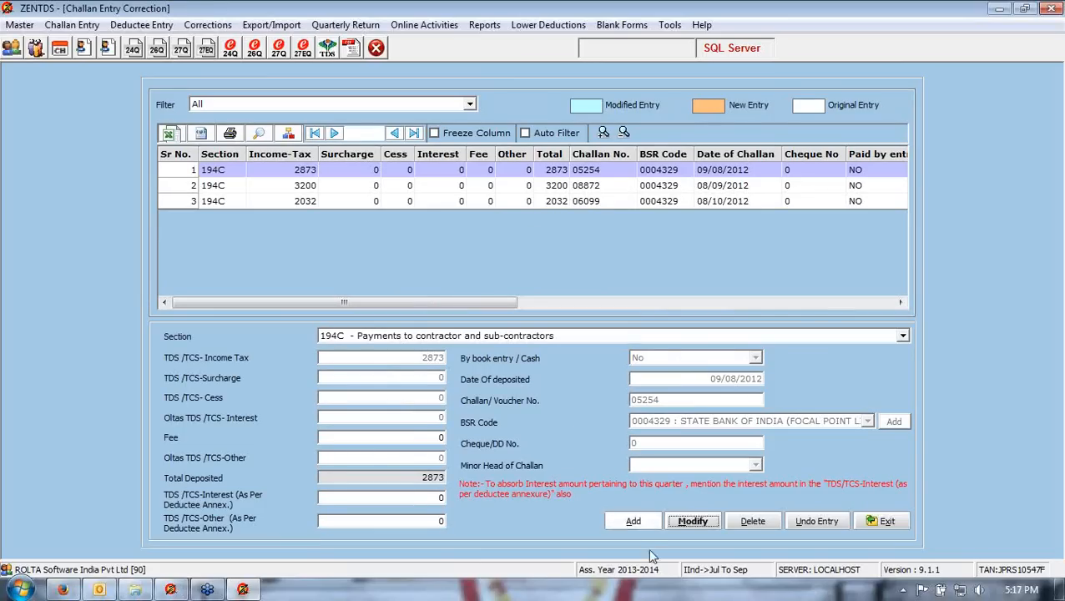
pyautogui.click(633, 522)
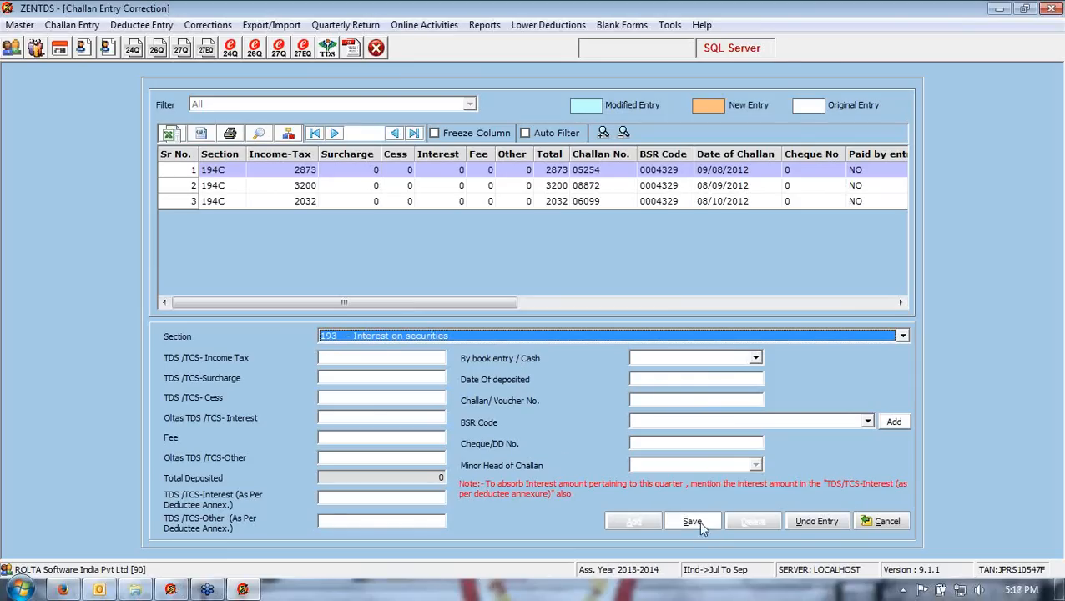
pyautogui.click(877, 522)
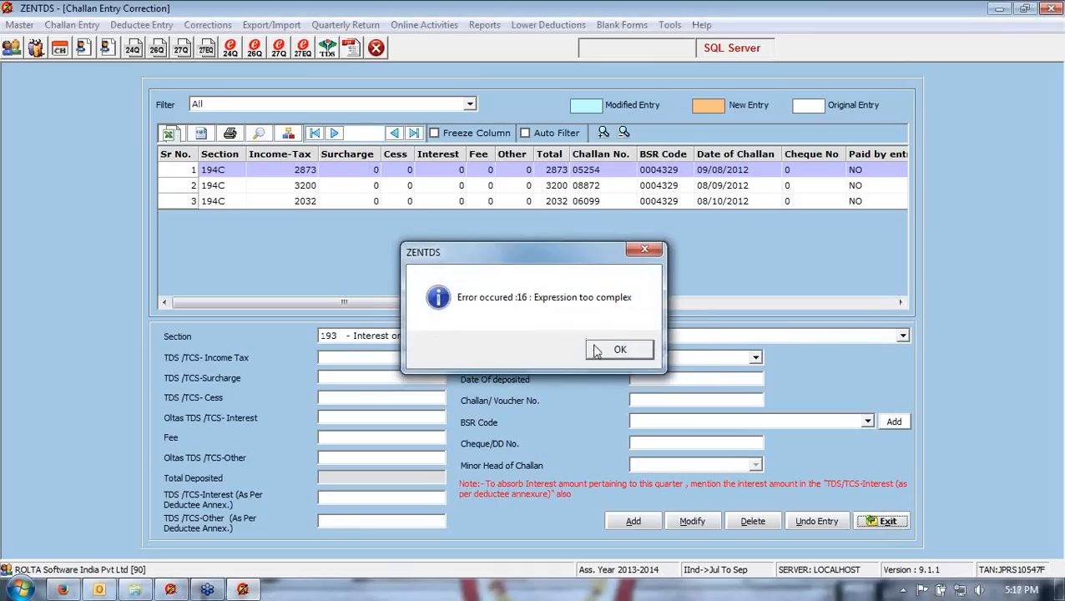
pyautogui.click(600, 353)
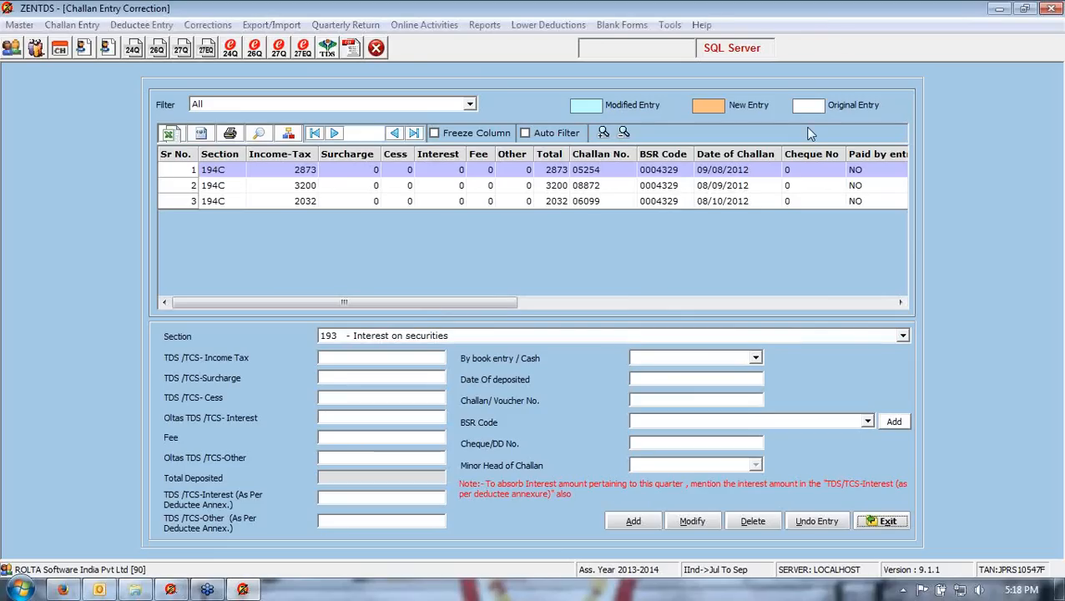
# - Review the three challans' columns and update indicators, briefly opening the third challan for modification and cancelling
pyautogui.doubleClick(660, 173)
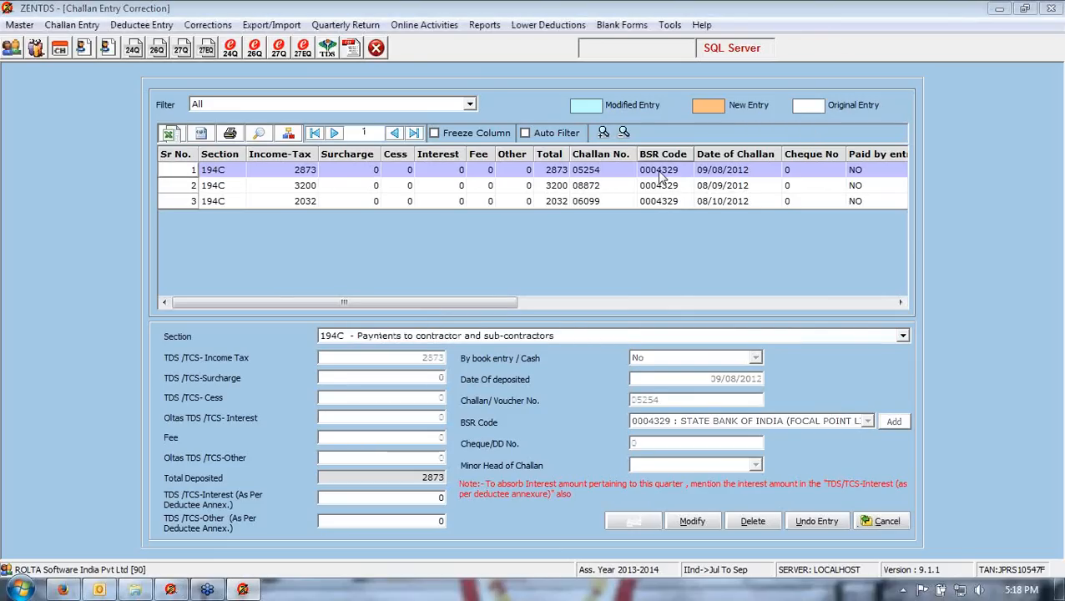
pyautogui.moveTo(493, 304); pyautogui.dragTo(873, 310)
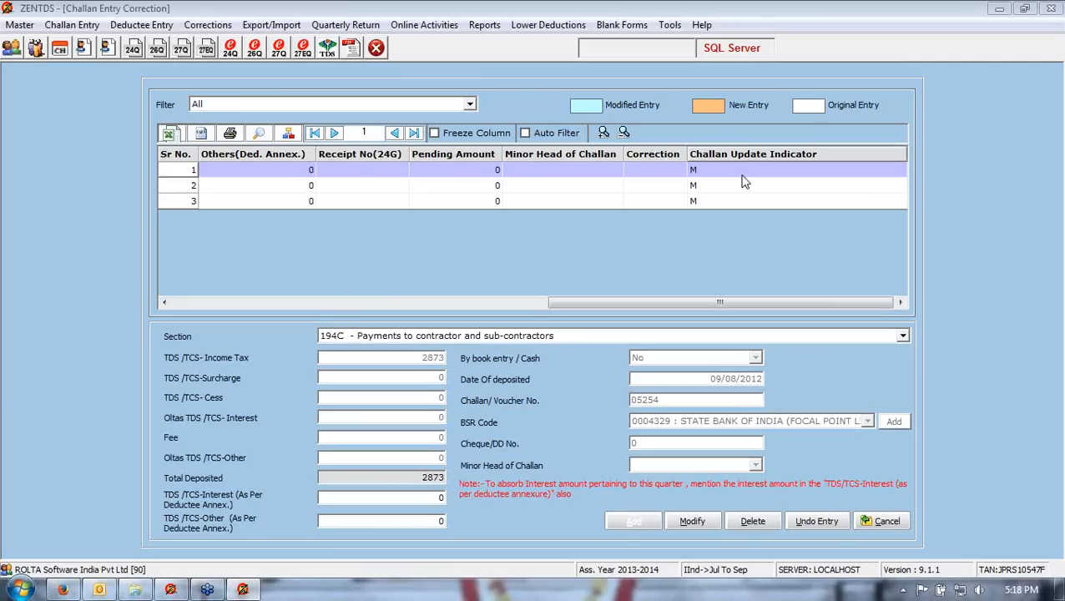
pyautogui.hscroll(-6, 745, 181)
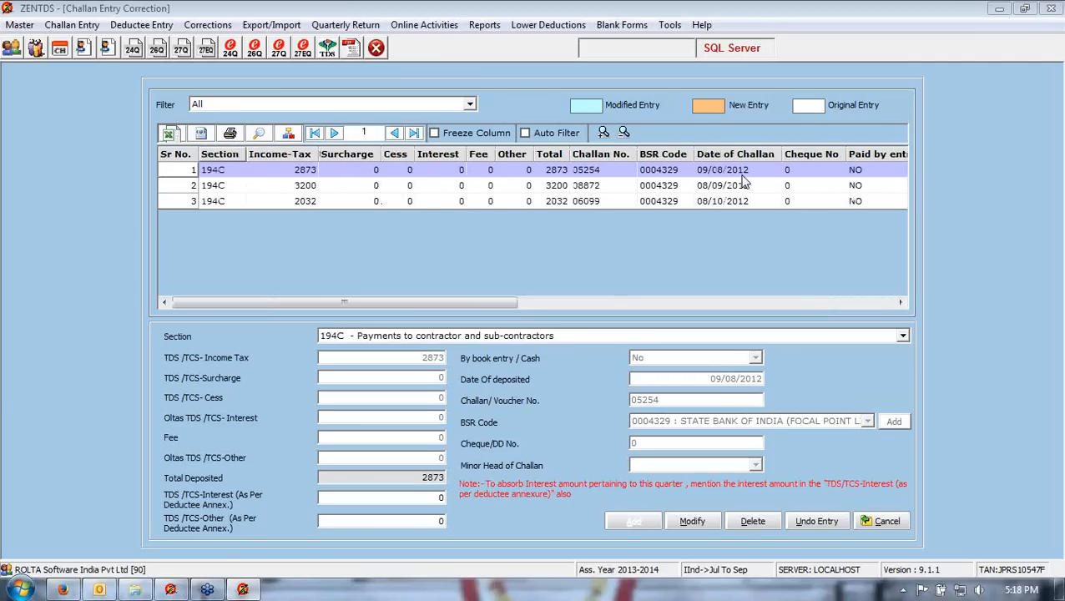
pyautogui.hscroll(6, 745, 181)
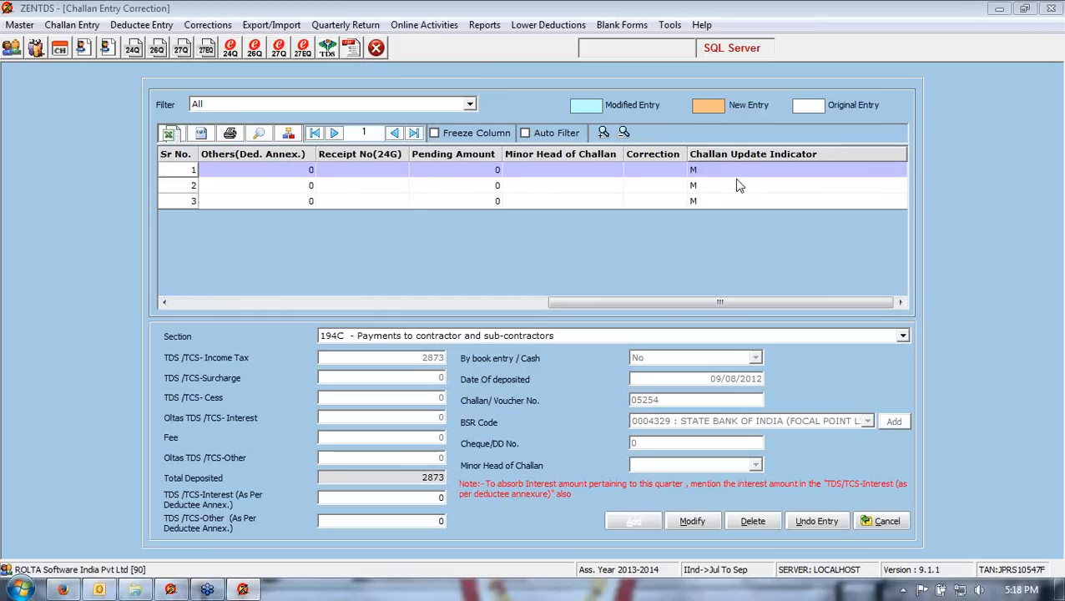
pyautogui.click(731, 186)
pyautogui.click(729, 203)
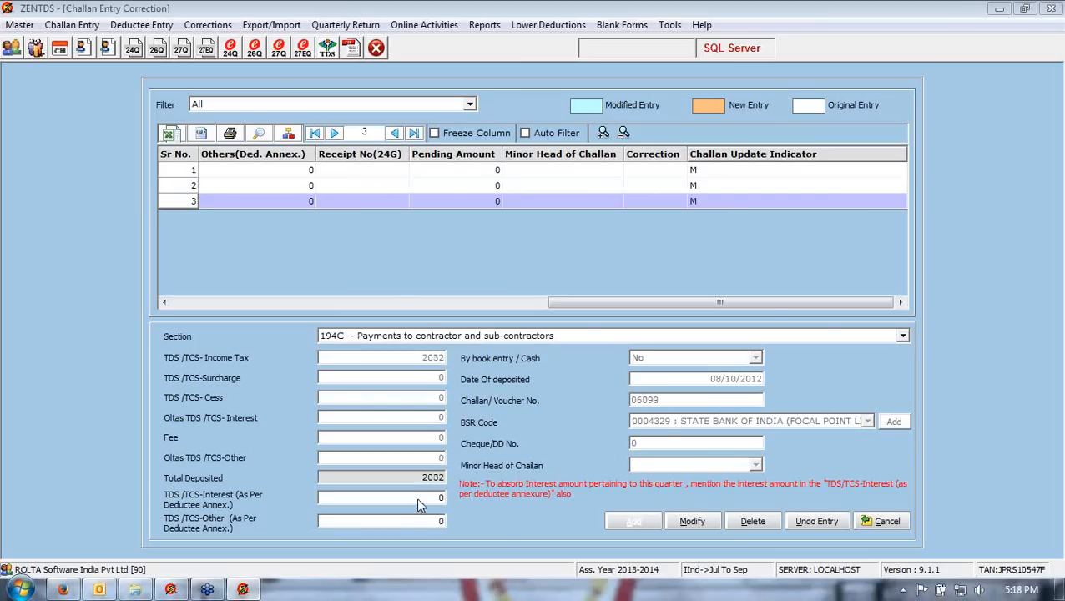
pyautogui.click(685, 523)
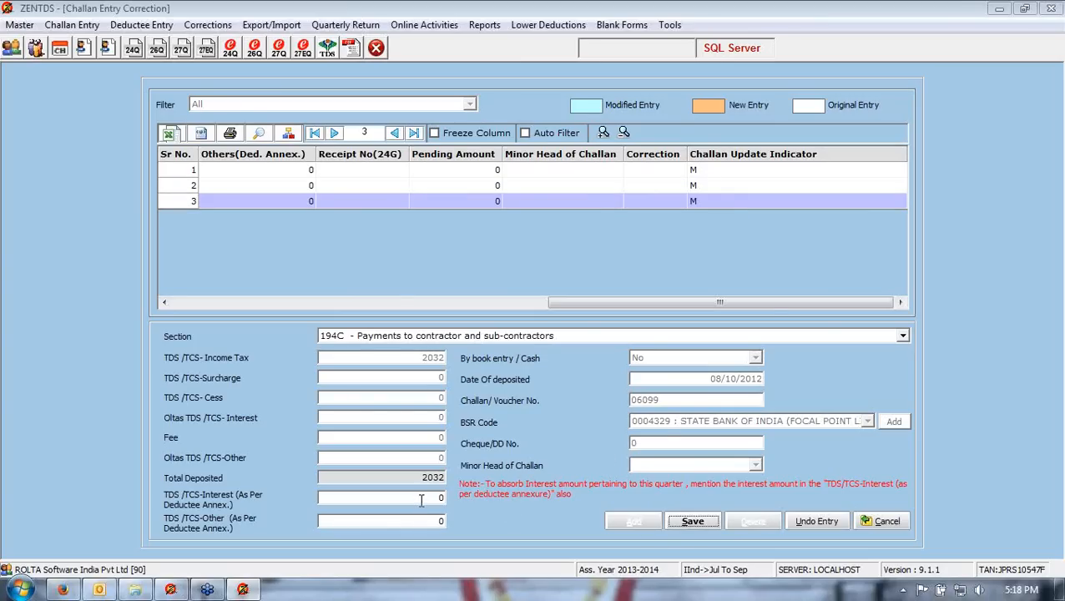
pyautogui.click(887, 521)
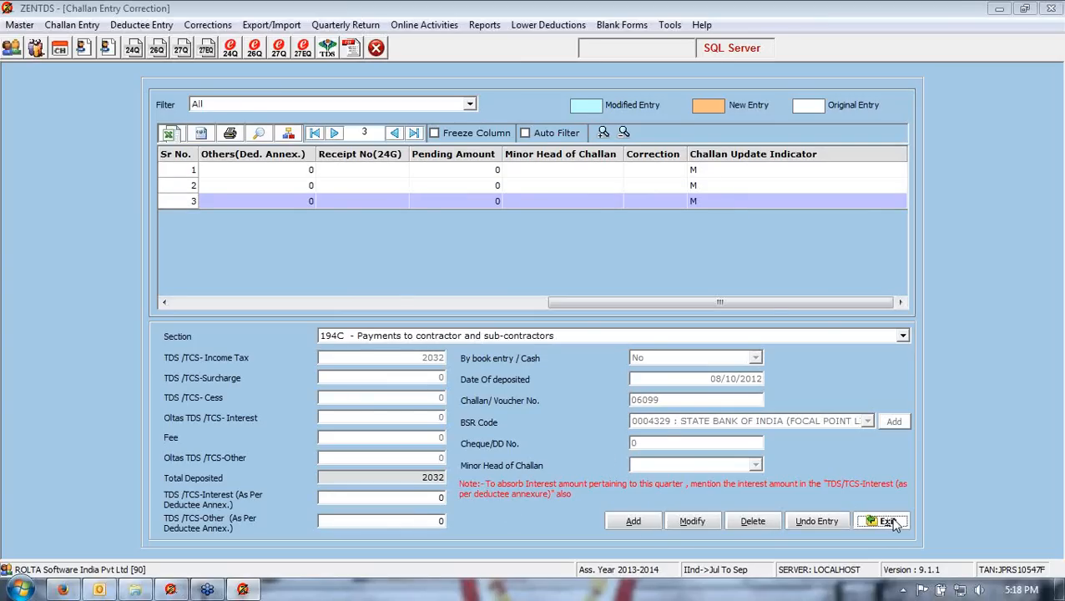
pyautogui.click(1049, 33)
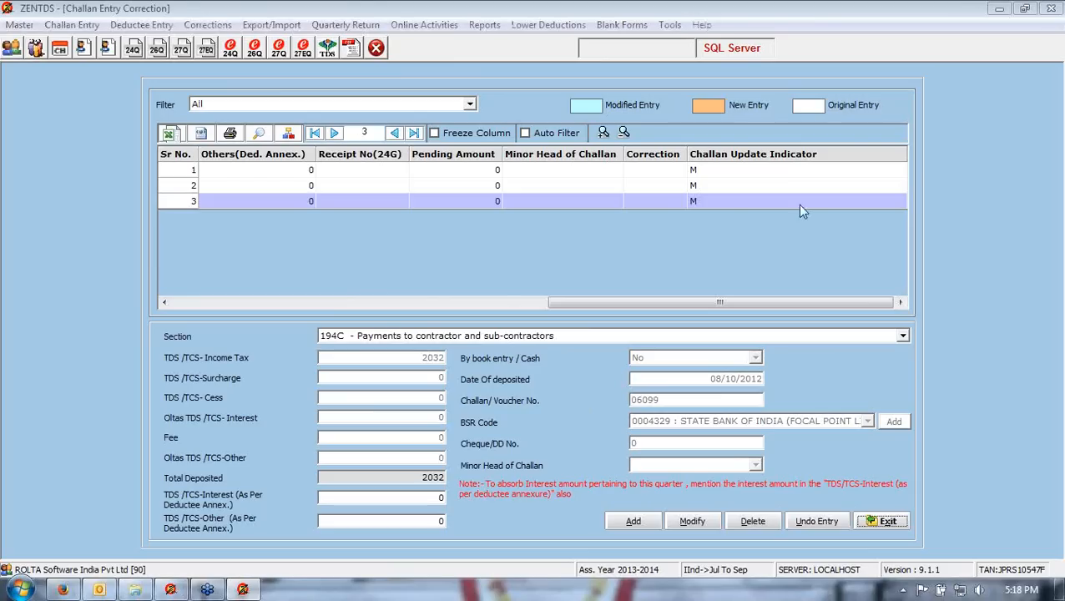
pyautogui.click(429, 200)
pyautogui.click(619, 351)
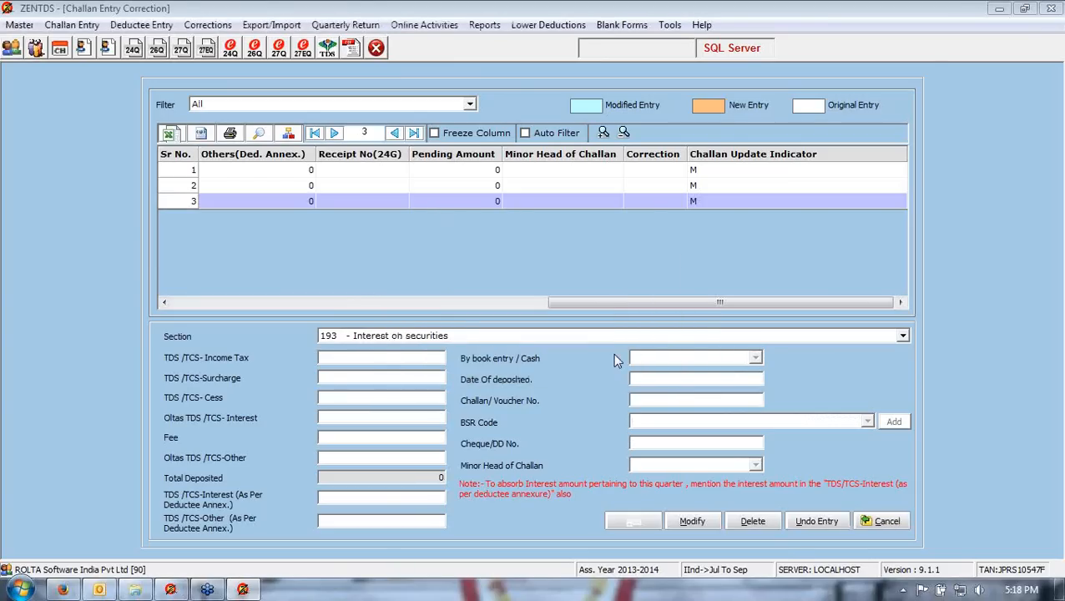
pyautogui.click(885, 521)
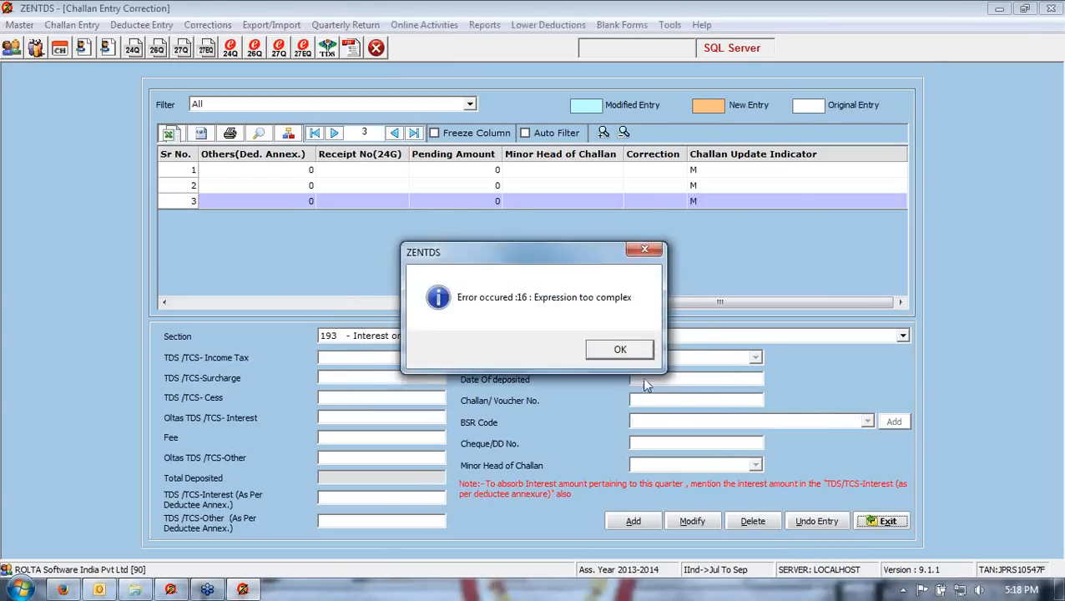
pyautogui.click(623, 350)
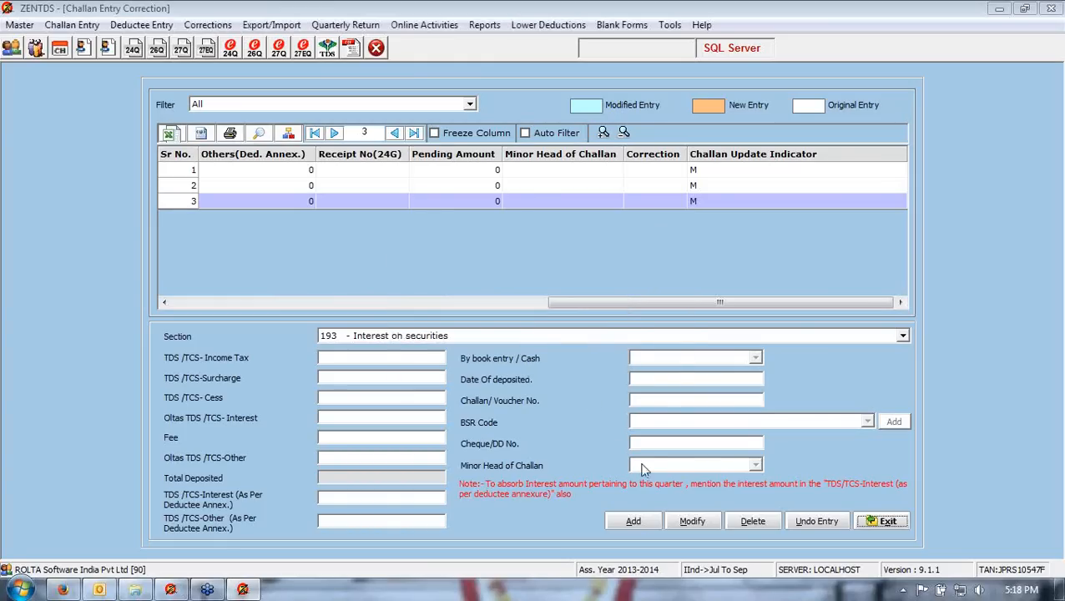
# - Change the second challan's section to 194D - Insurance commission and save it
pyautogui.click(527, 187)
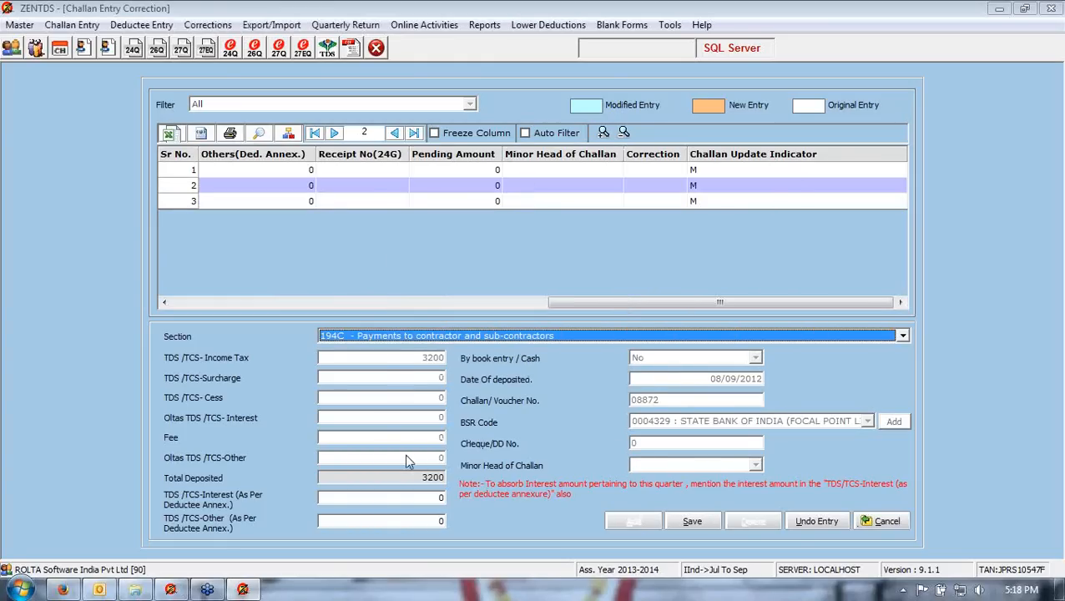
pyautogui.click(399, 337)
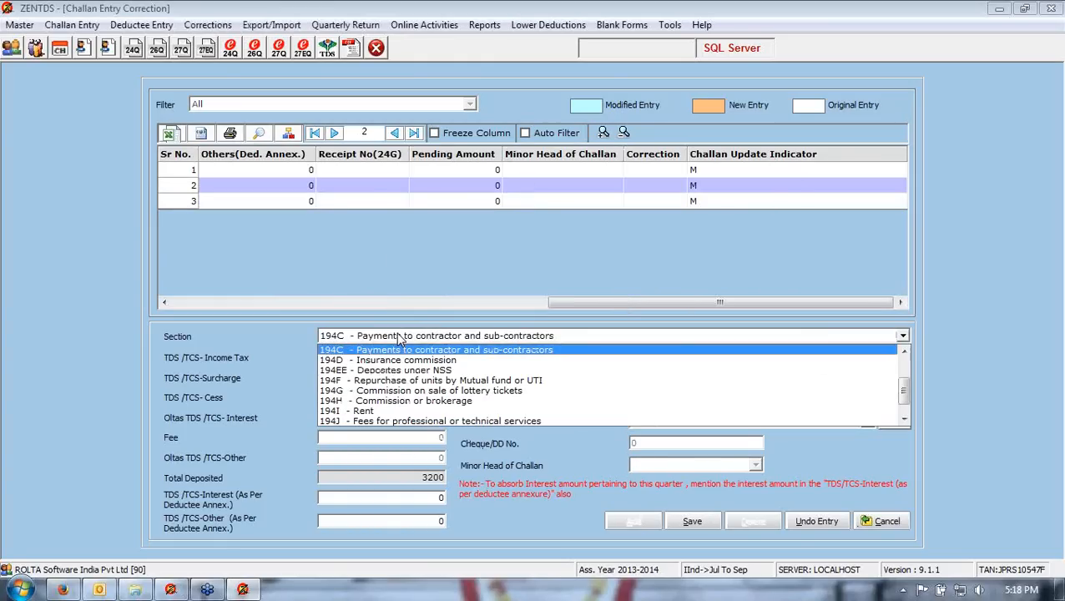
pyautogui.click(400, 359)
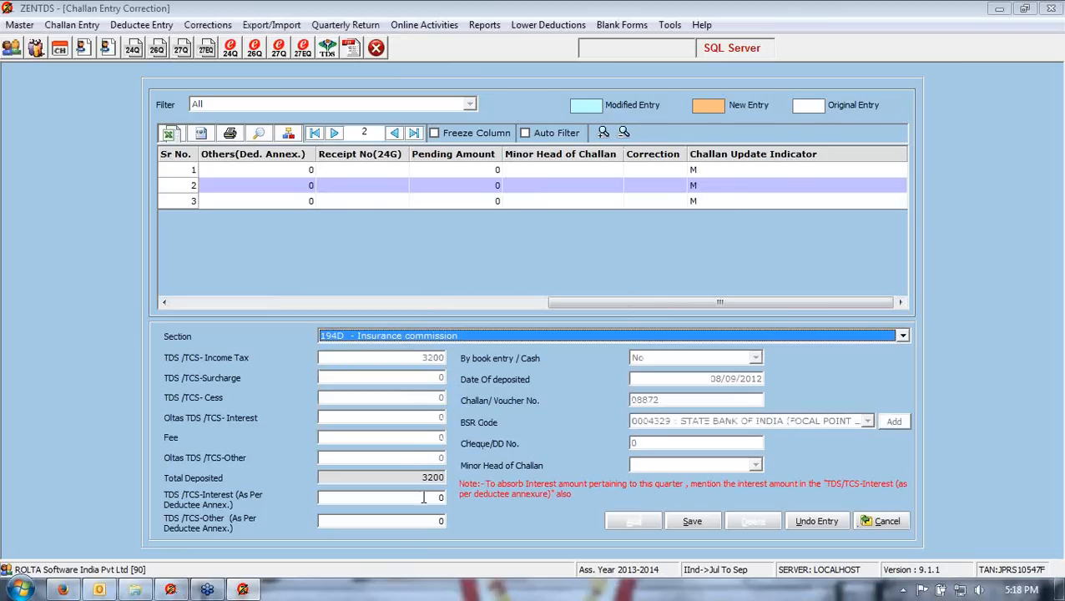
pyautogui.click(692, 522)
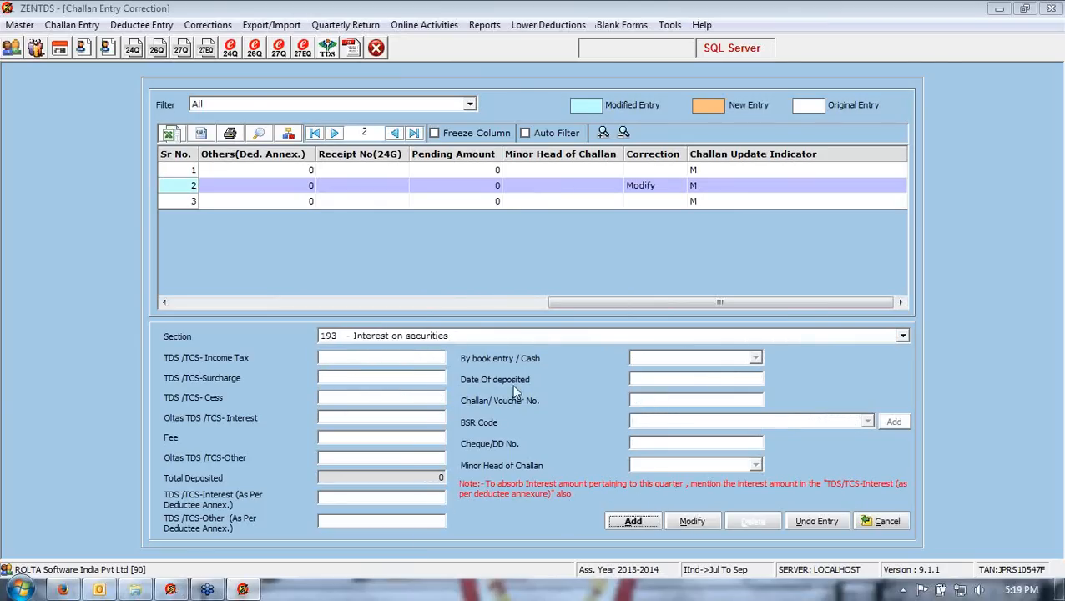
# - Undo the section change on the second challan and close the challan screen
pyautogui.moveTo(612, 306); pyautogui.dragTo(237, 306)
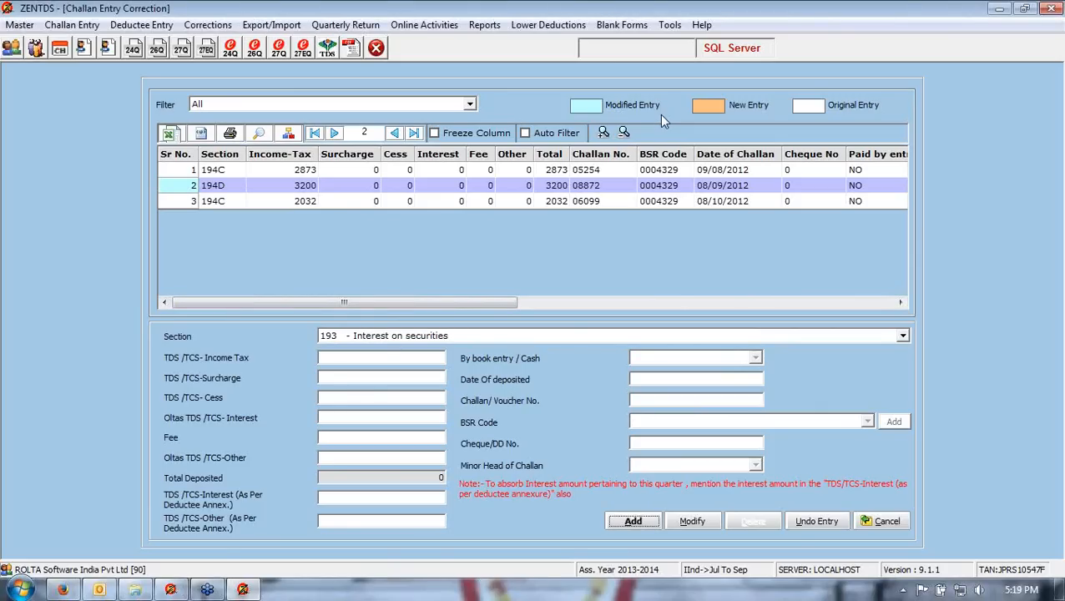
pyautogui.click(426, 191)
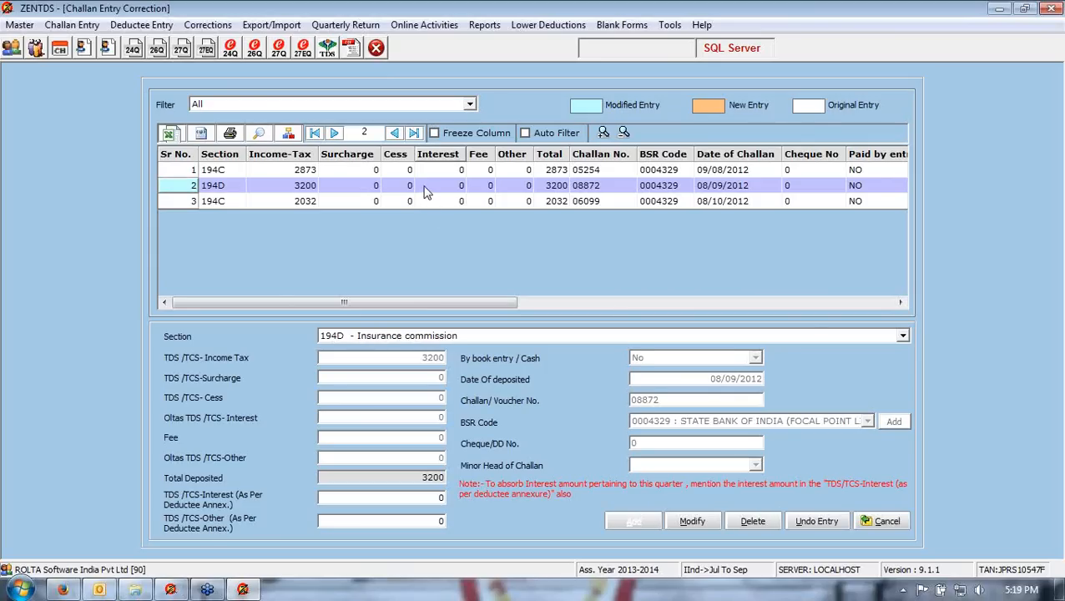
pyautogui.click(803, 525)
pyautogui.click(591, 354)
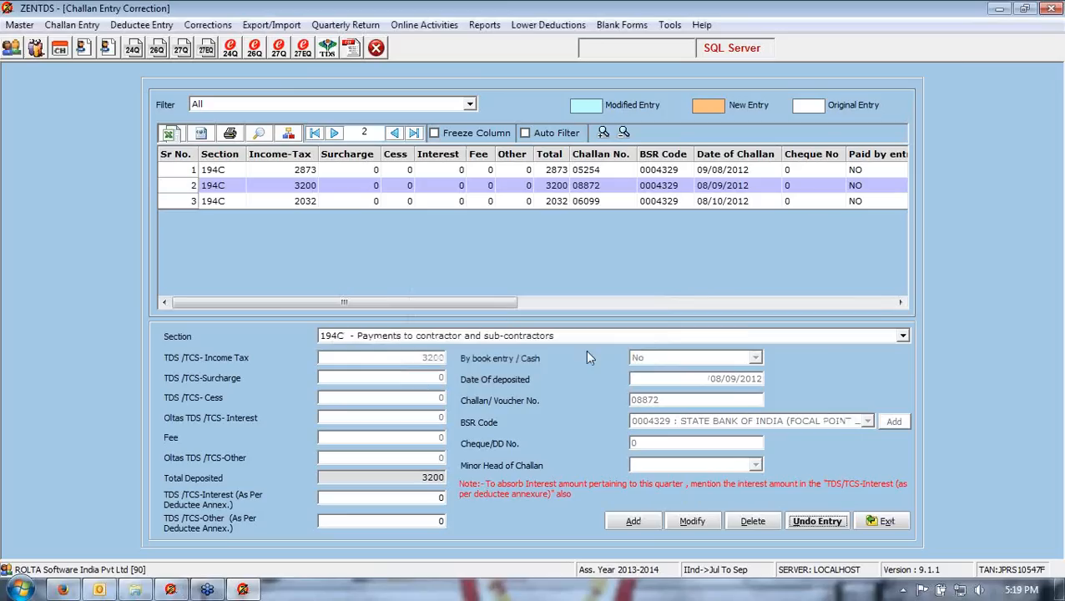
pyautogui.click(883, 521)
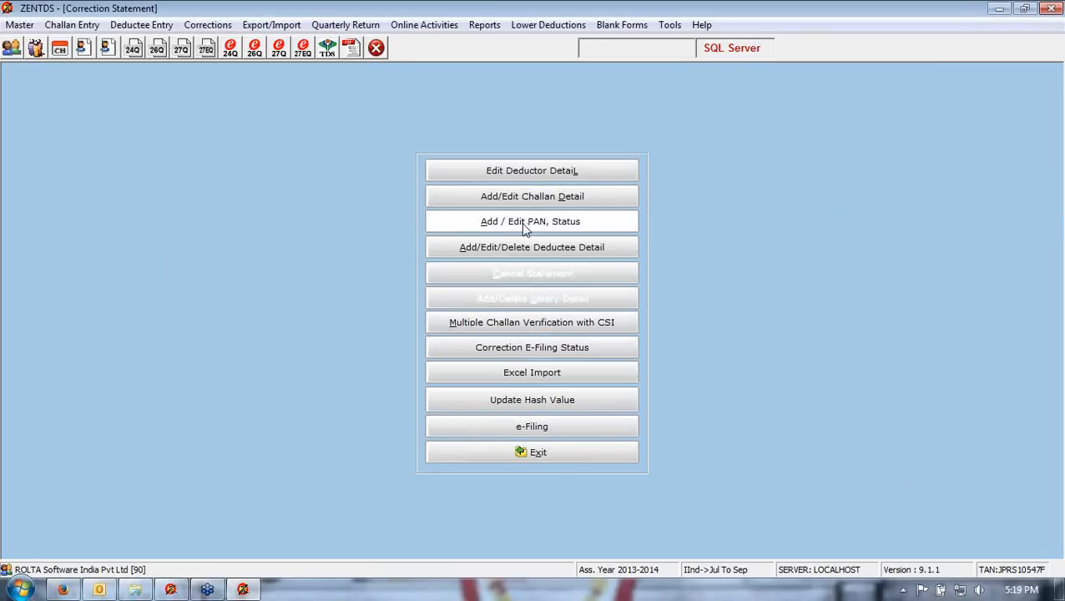
# - Open the PAN and status screen and inspect the first deductee's PAN entry, then cancel the edit
pyautogui.click(526, 227)
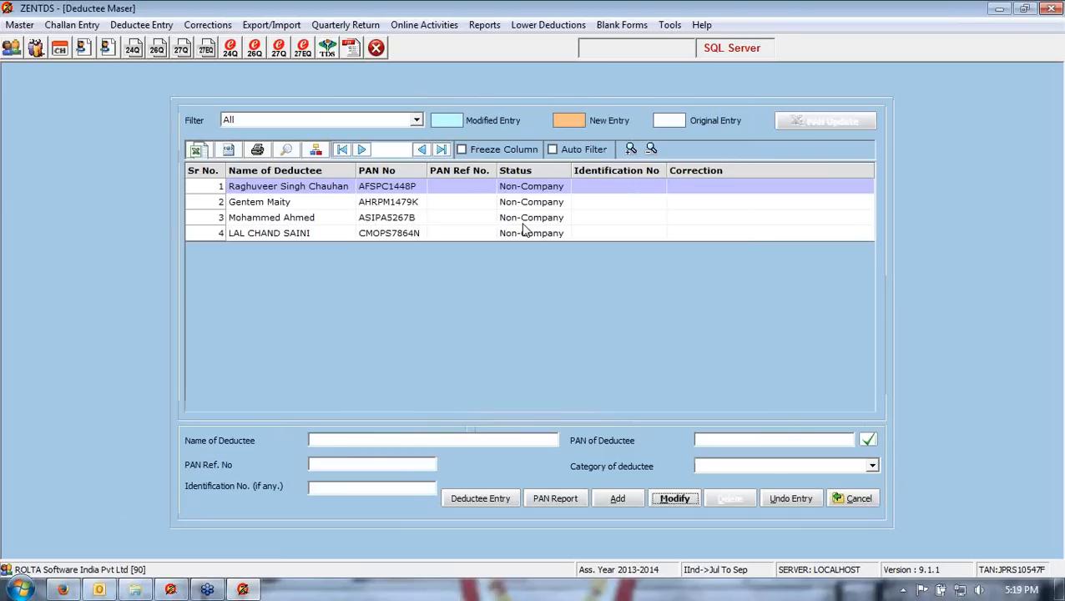
pyautogui.doubleClick(409, 187)
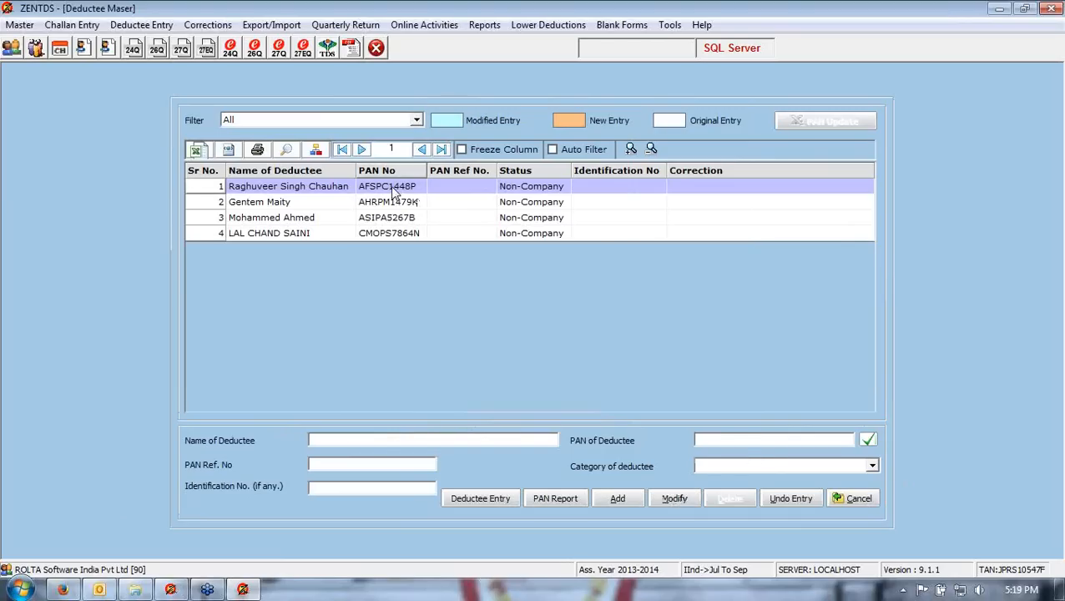
pyautogui.click(778, 440)
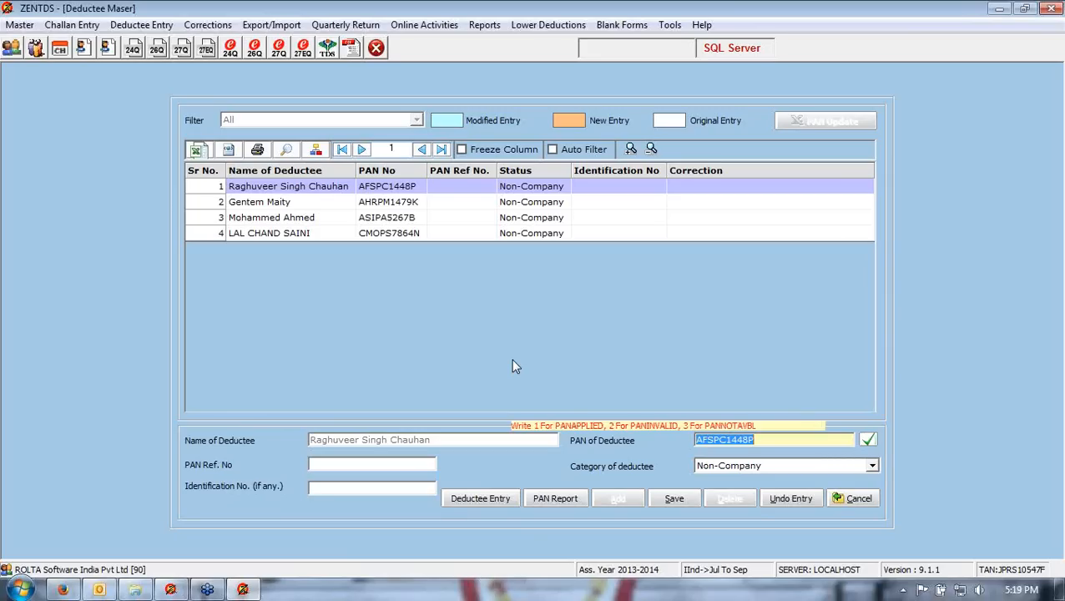
pyautogui.click(845, 501)
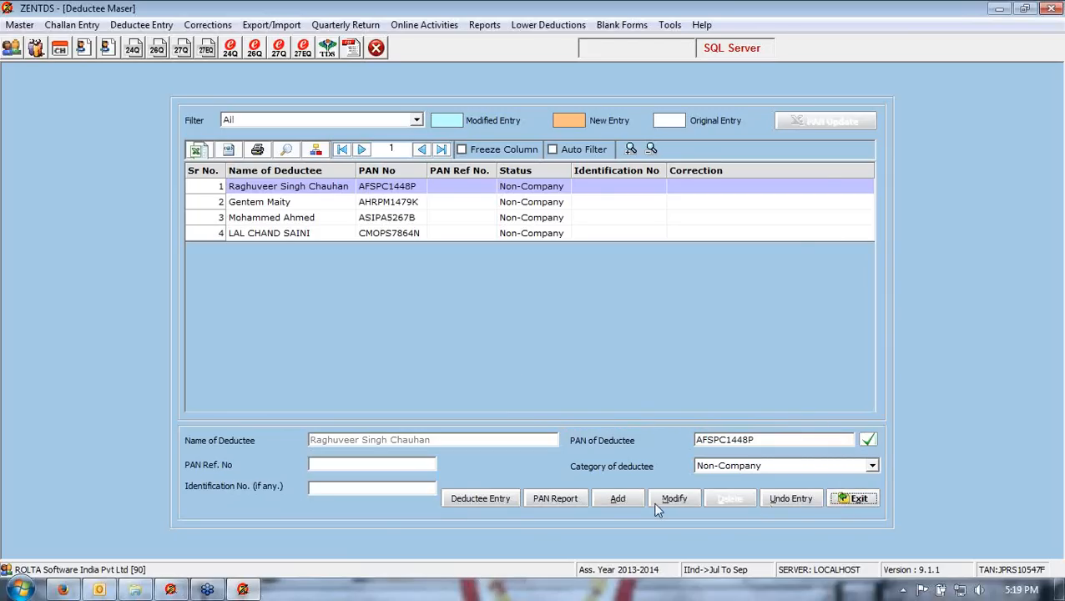
pyautogui.click(613, 499)
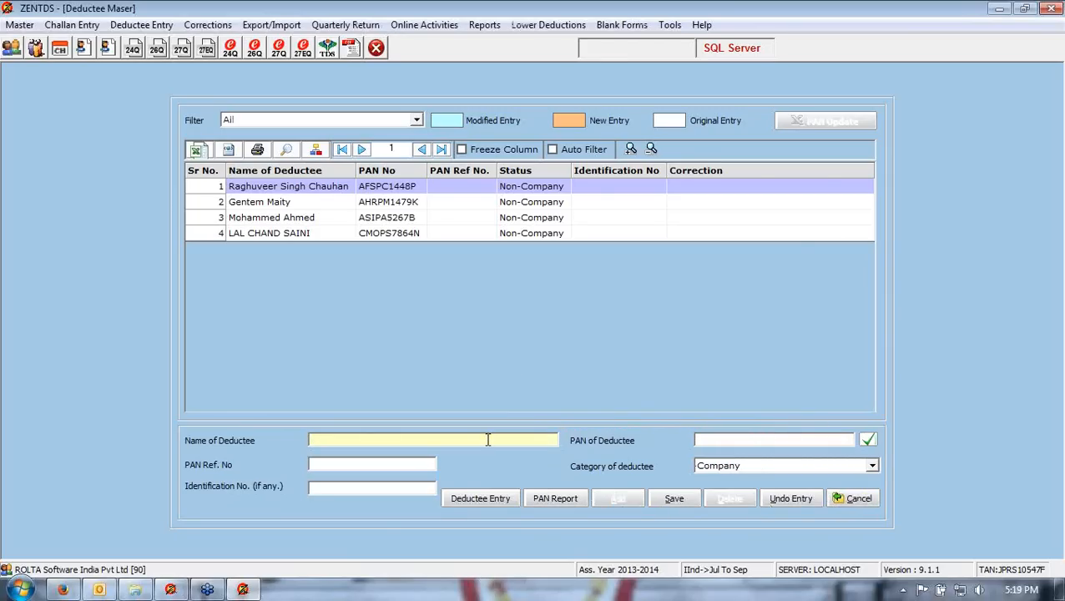
pyautogui.click(722, 443)
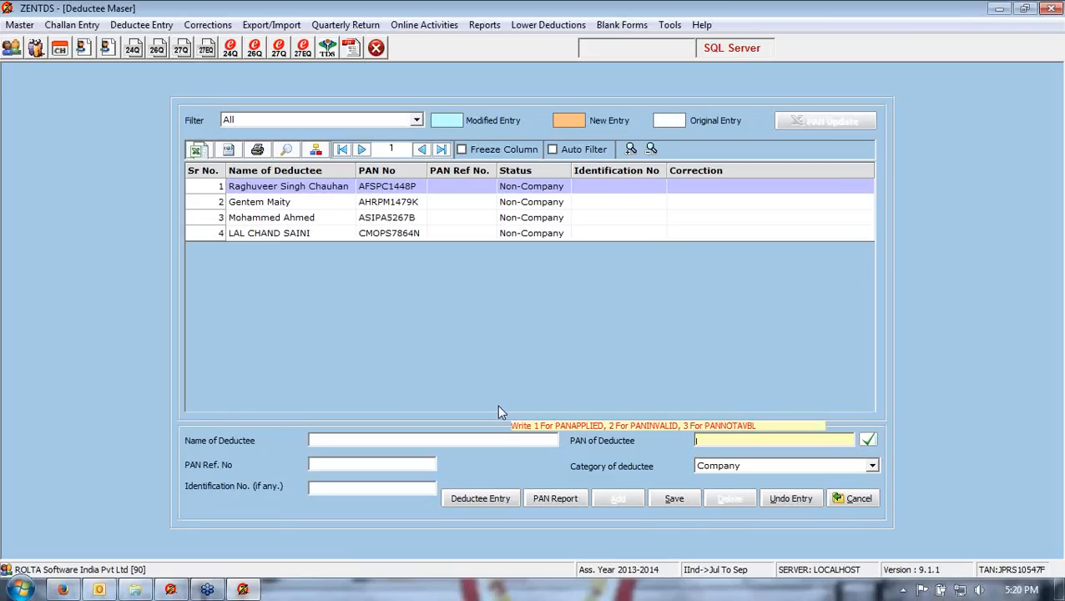
pyautogui.click(857, 500)
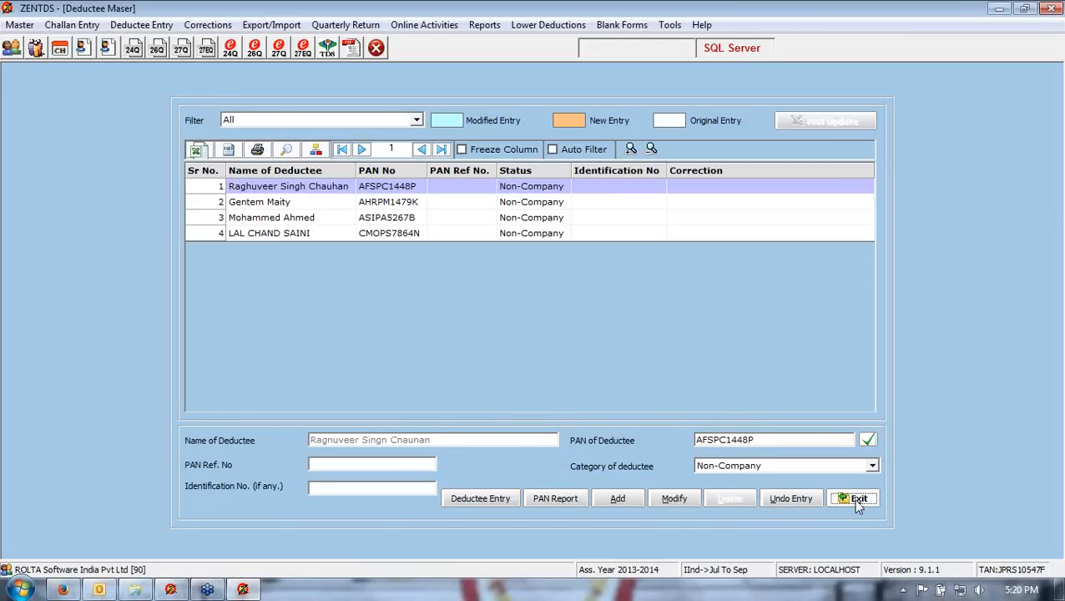
pyautogui.click(857, 499)
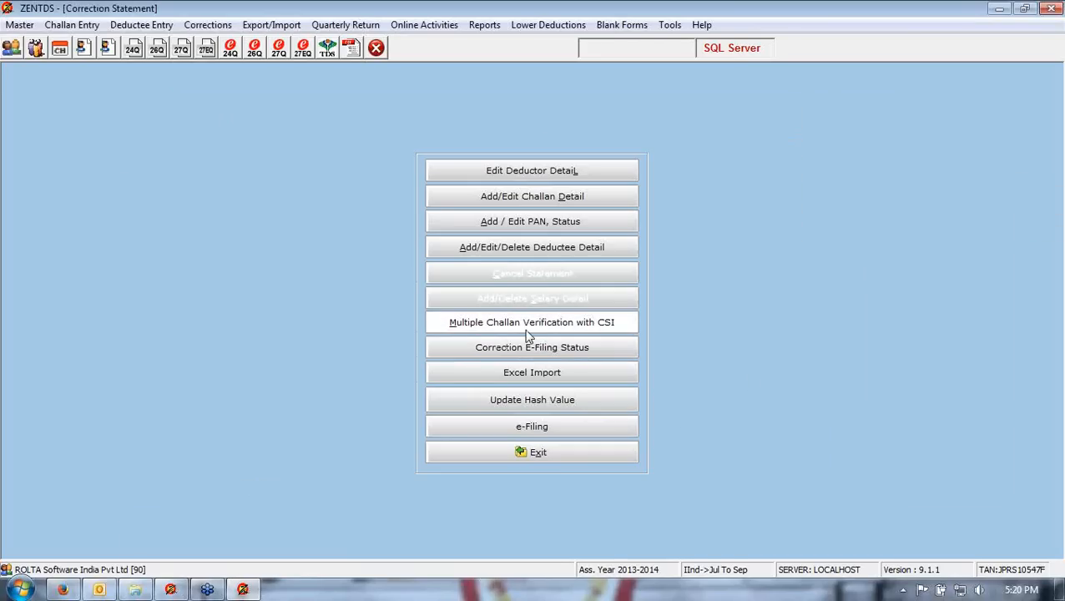
# - Open the deductee details and load records filtered to All, section 194C, challan 05254 and records range All
pyautogui.click(503, 251)
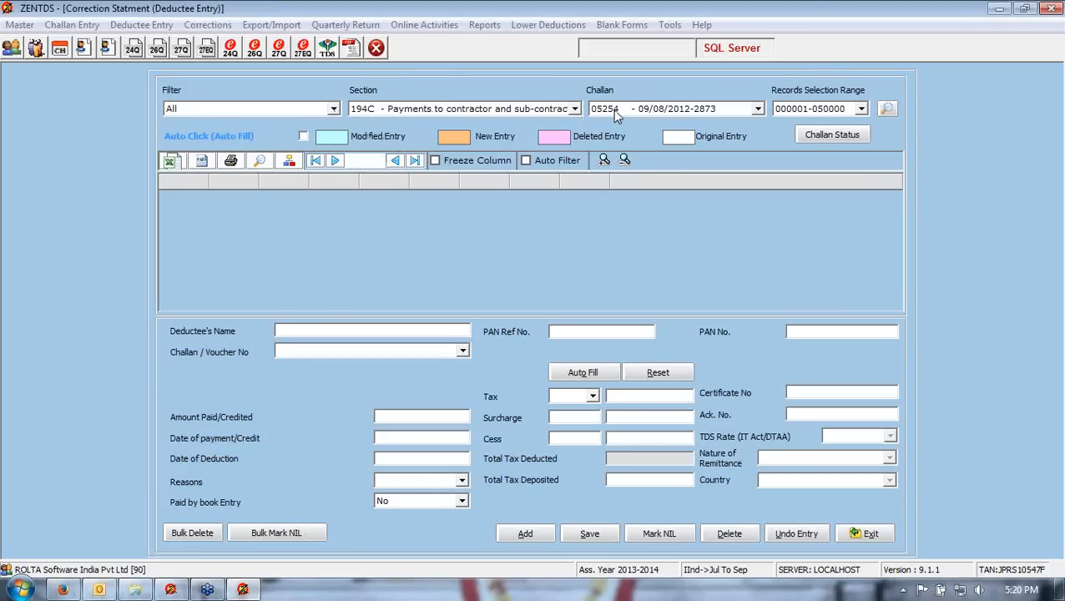
pyautogui.click(333, 110)
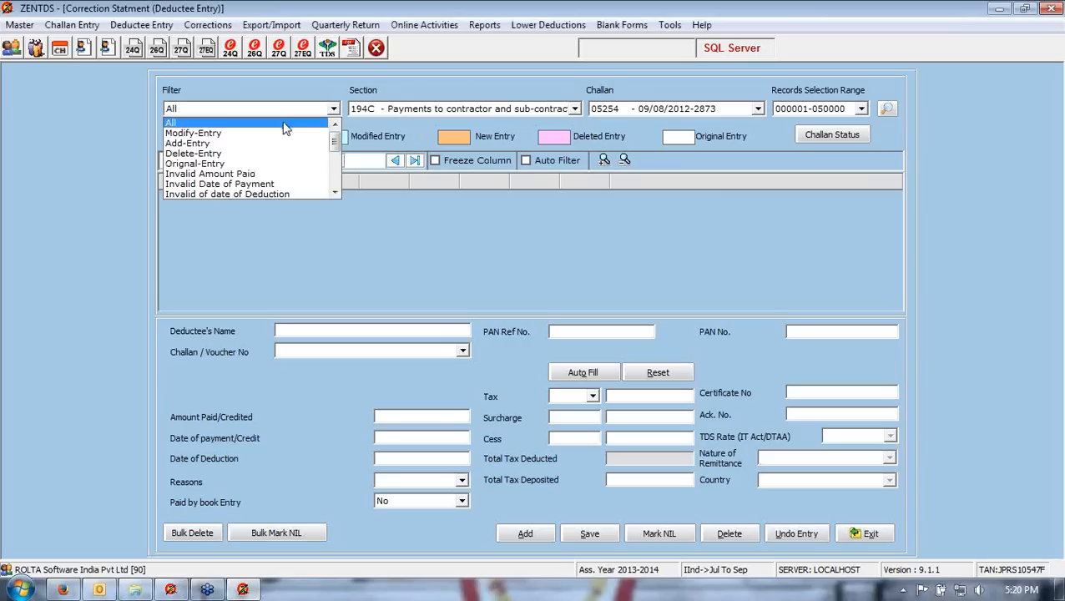
pyautogui.click(294, 124)
pyautogui.click(380, 115)
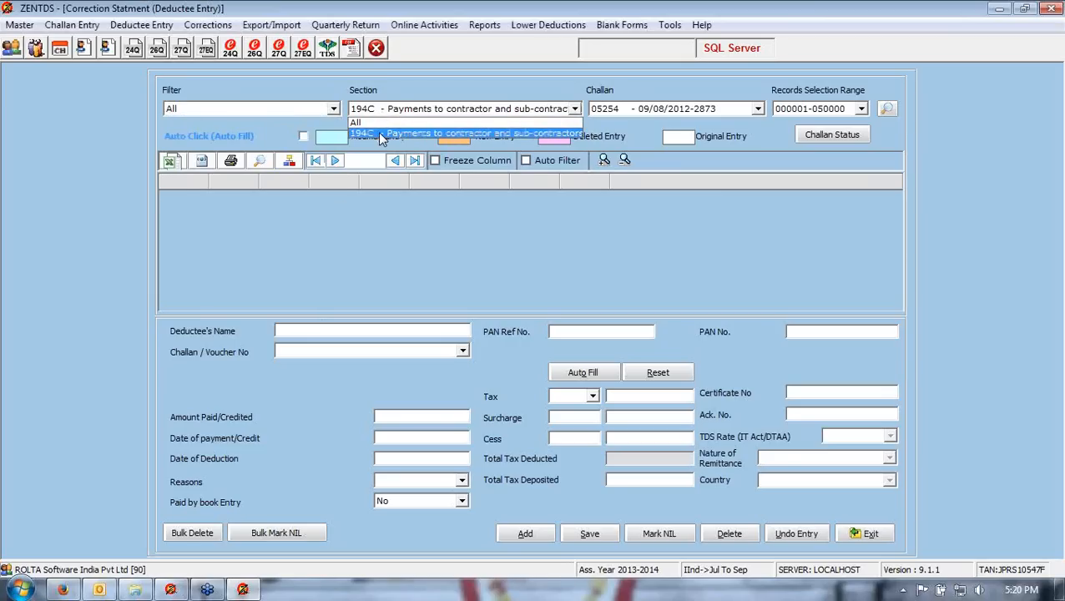
pyautogui.click(379, 132)
pyautogui.click(594, 109)
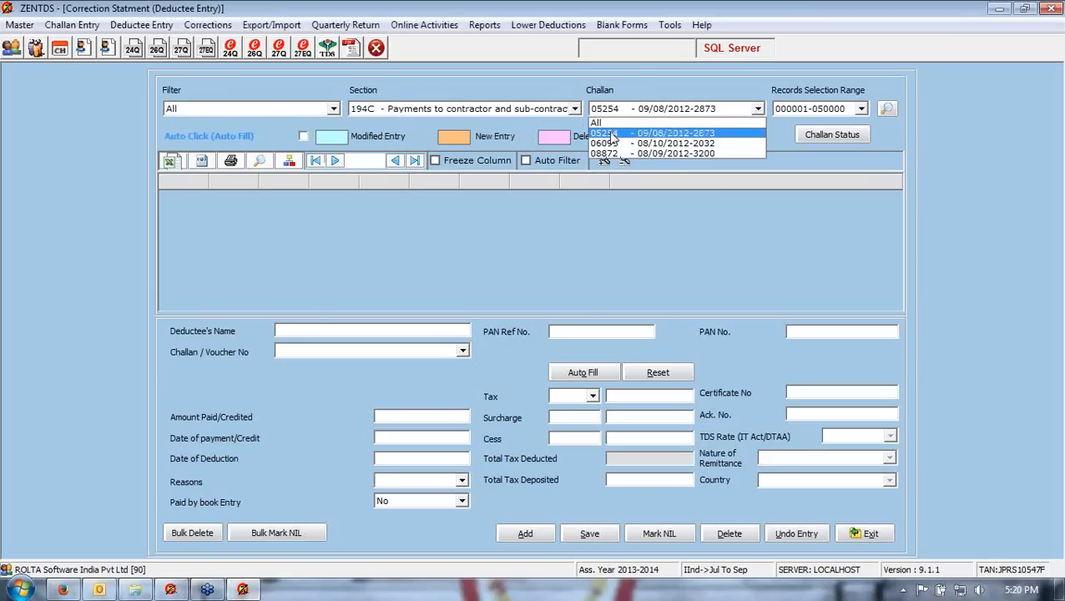
pyautogui.click(612, 134)
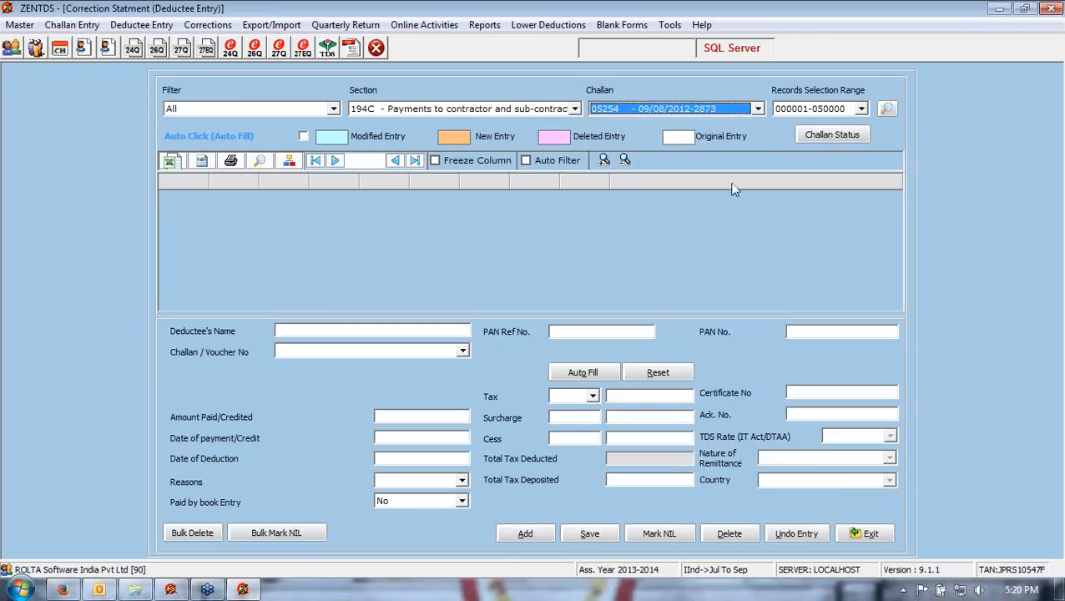
pyautogui.click(795, 111)
pyautogui.scroll(2, 791, 133)
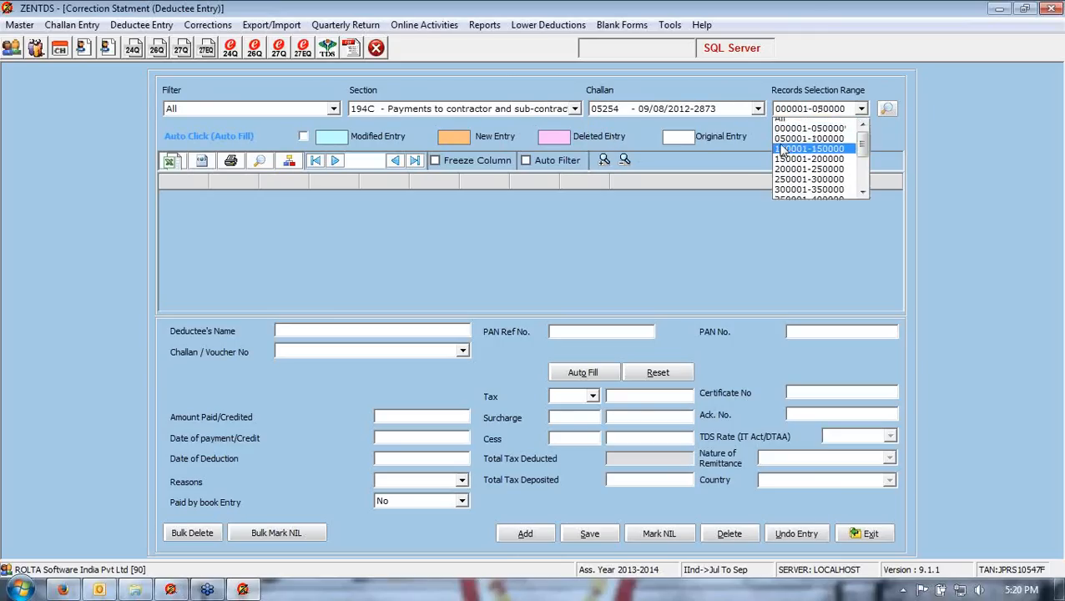
pyautogui.click(792, 124)
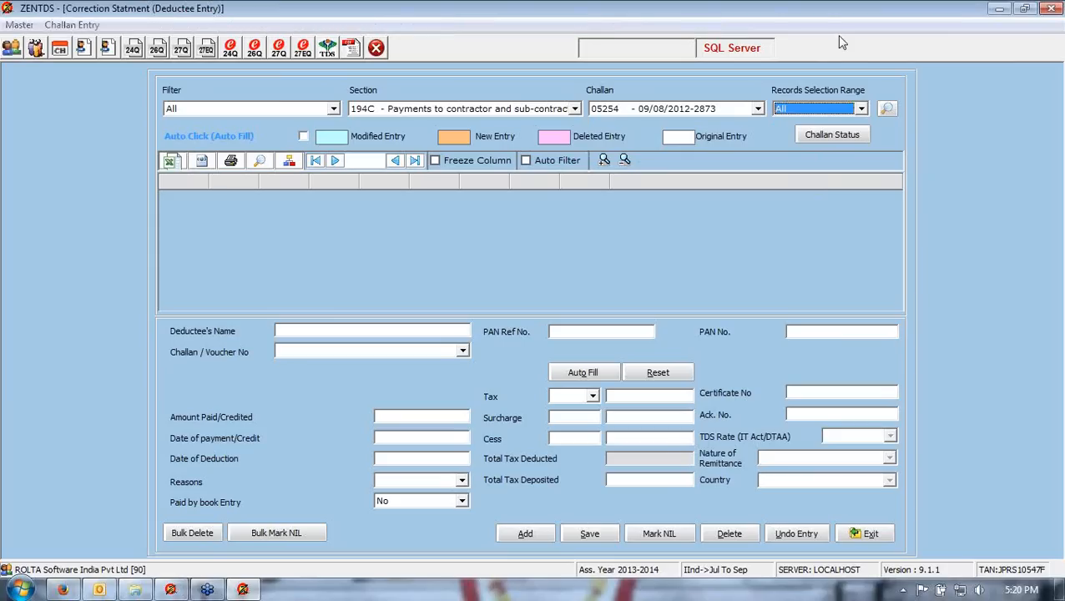
pyautogui.click(887, 109)
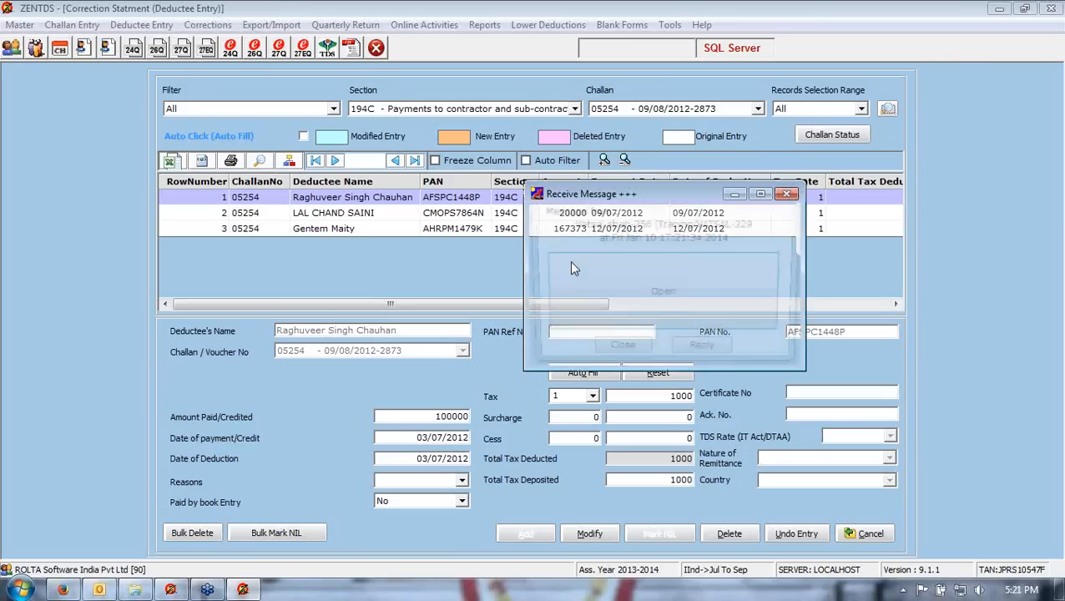
pyautogui.click(785, 193)
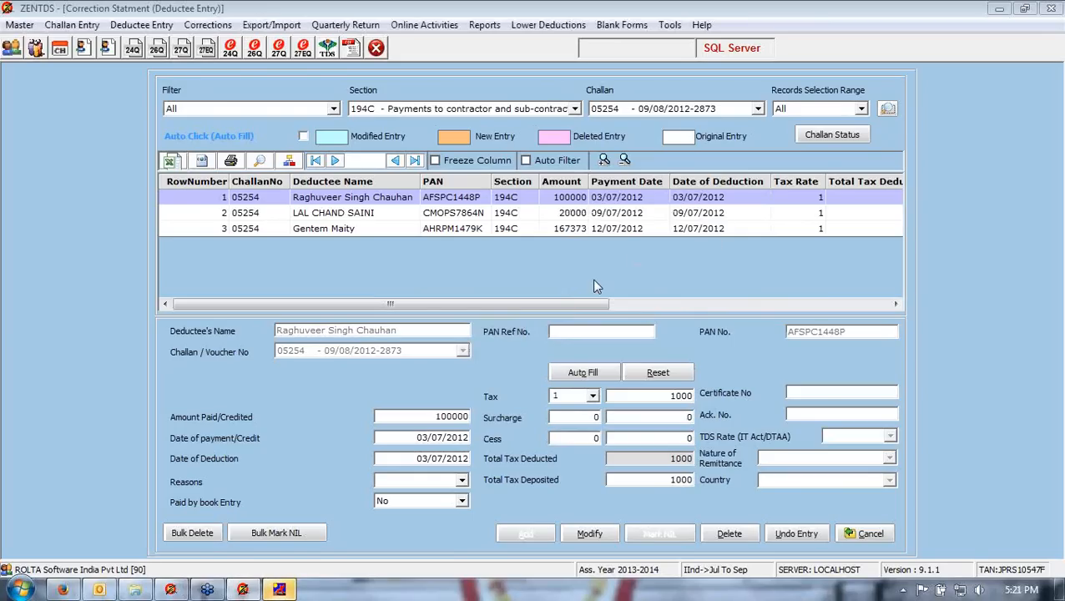
# - Try to delete the first deductee entry under challan 05254
pyautogui.click(318, 202)
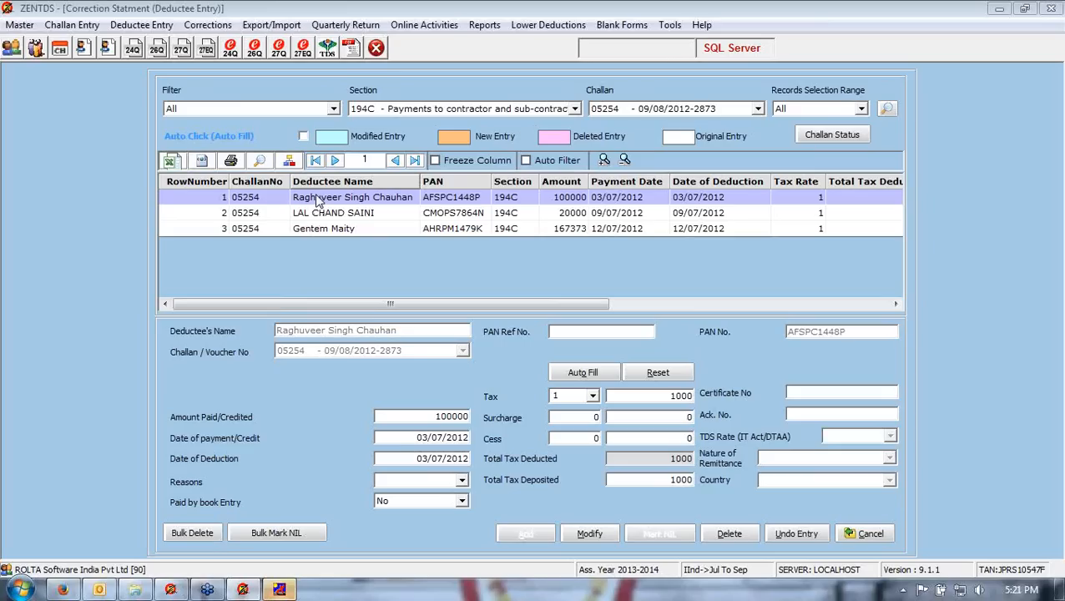
pyautogui.click(728, 535)
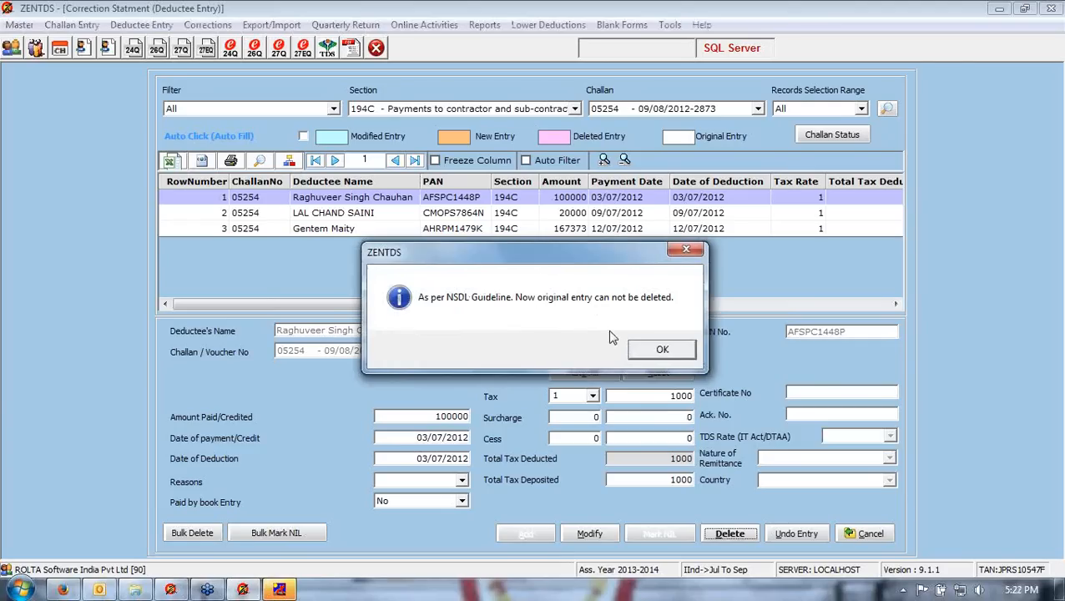
pyautogui.click(656, 354)
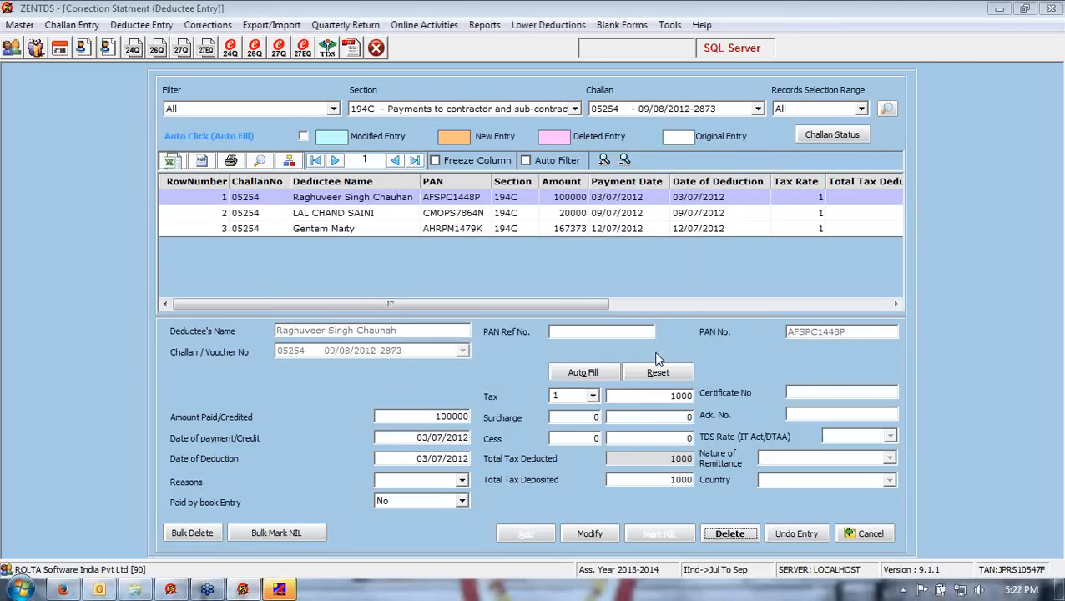
# - Mark the first deductee entry as NIL and scroll across its columns to review it
pyautogui.doubleClick(382, 203)
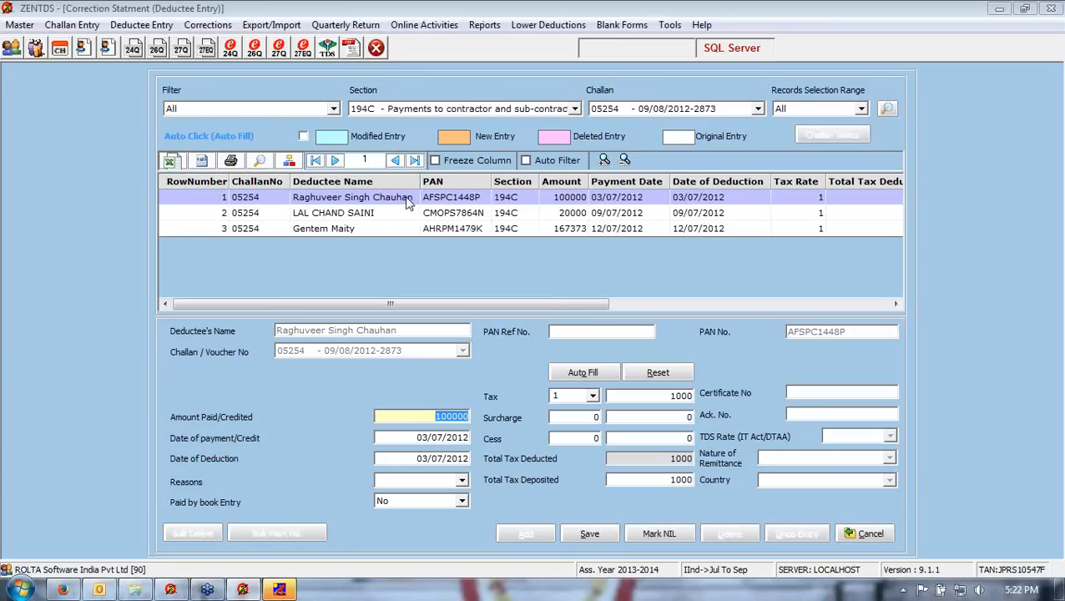
pyautogui.click(649, 536)
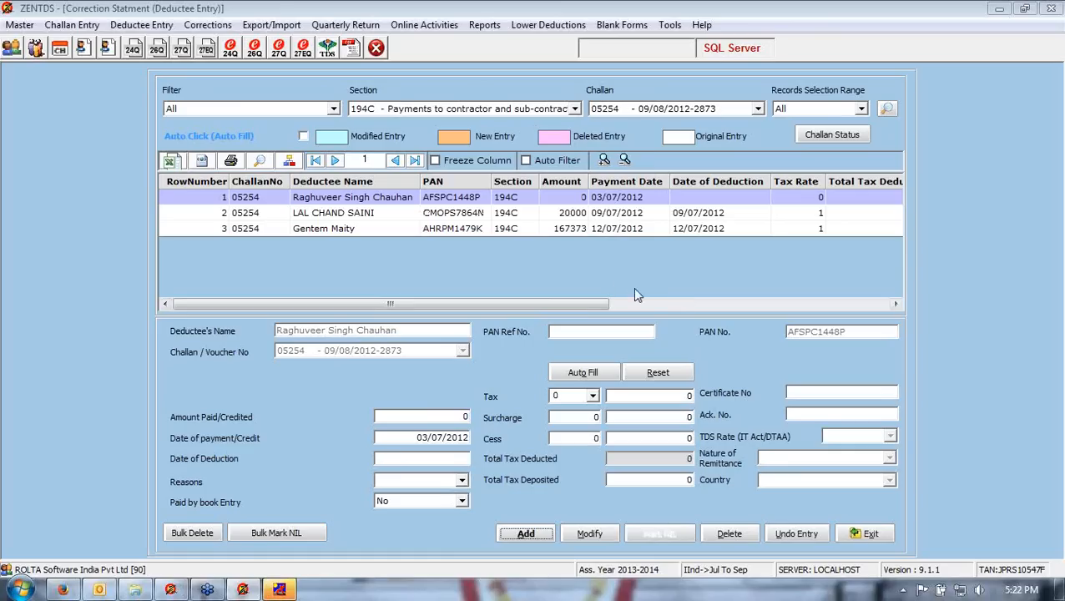
pyautogui.click(455, 202)
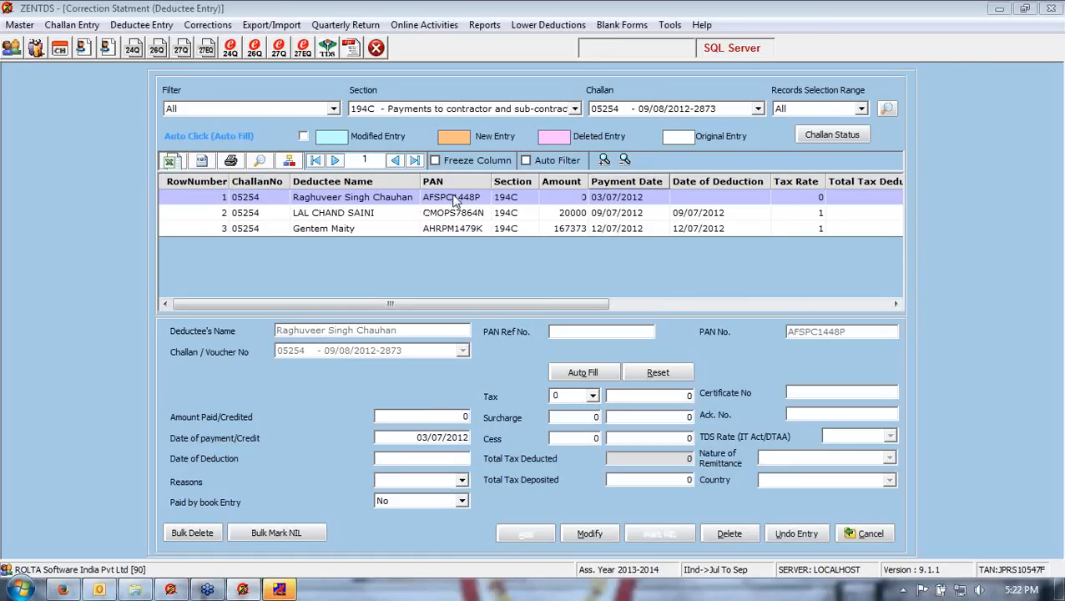
pyautogui.press('Right')
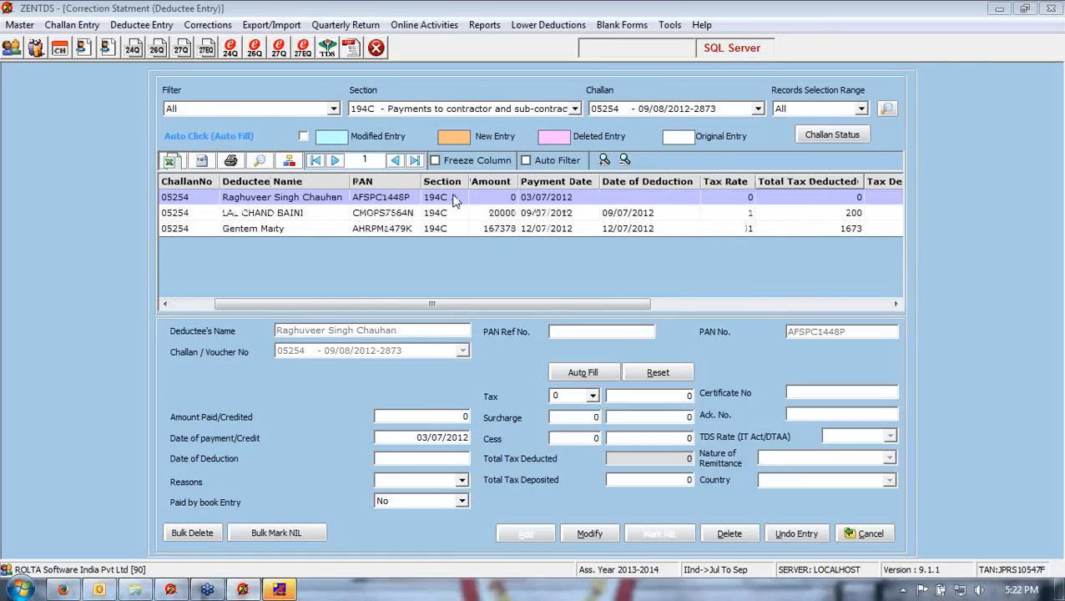
pyautogui.press('Right')
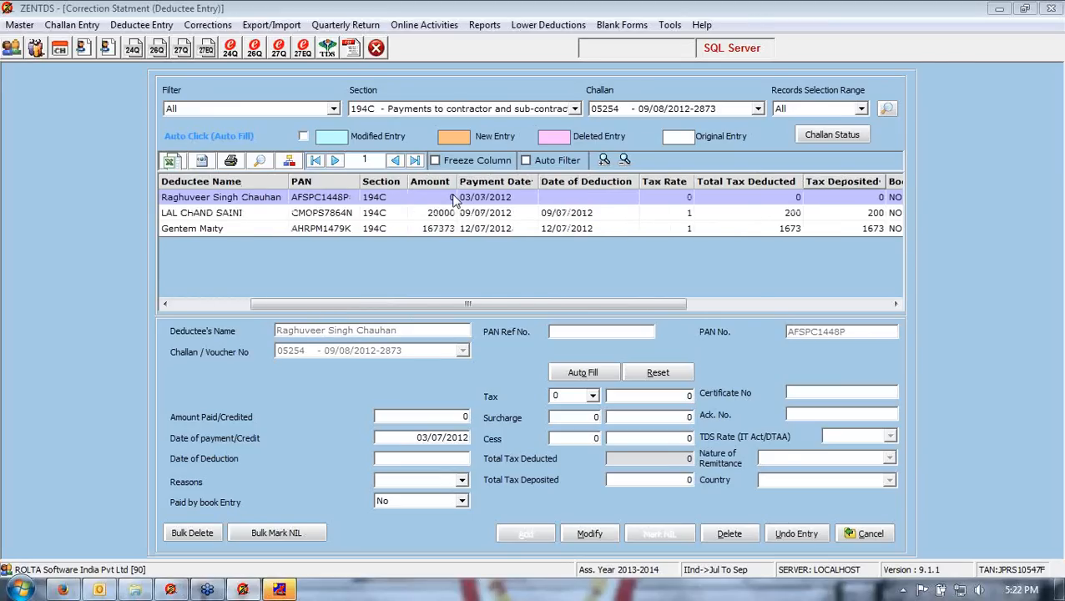
pyautogui.press('Right')
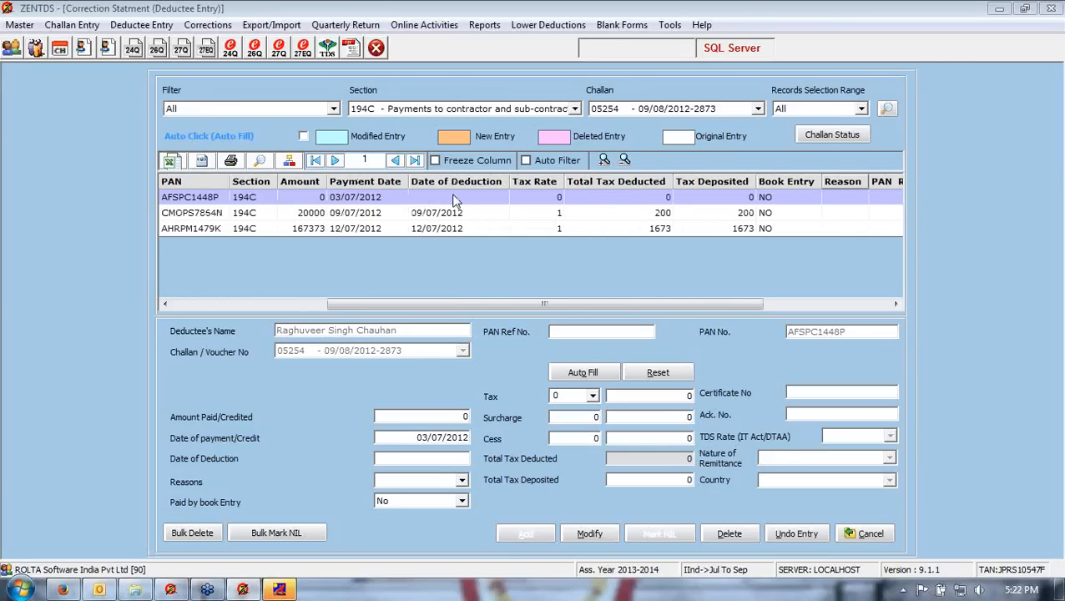
pyautogui.press('Left')
pyautogui.press('Left')
pyautogui.press('Left')
pyautogui.press('Left')
pyautogui.press('Left')
pyautogui.press('Left')
pyautogui.press('Left')
pyautogui.press('Left')
pyautogui.press('Left')
pyautogui.press('Left')
pyautogui.press('Left')
pyautogui.press('Left')
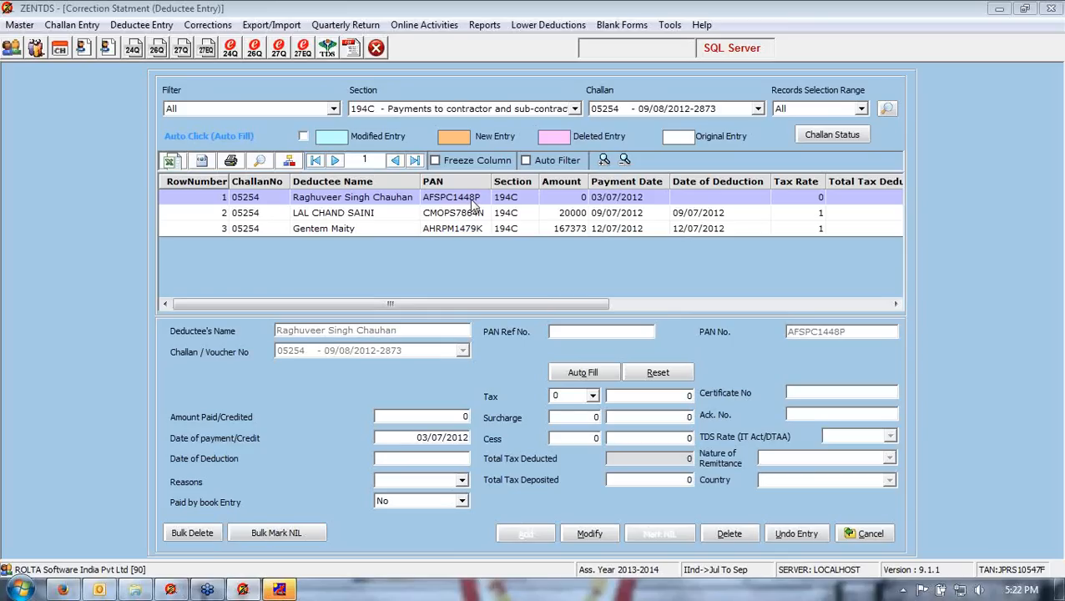
pyautogui.click(868, 533)
pyautogui.click(534, 533)
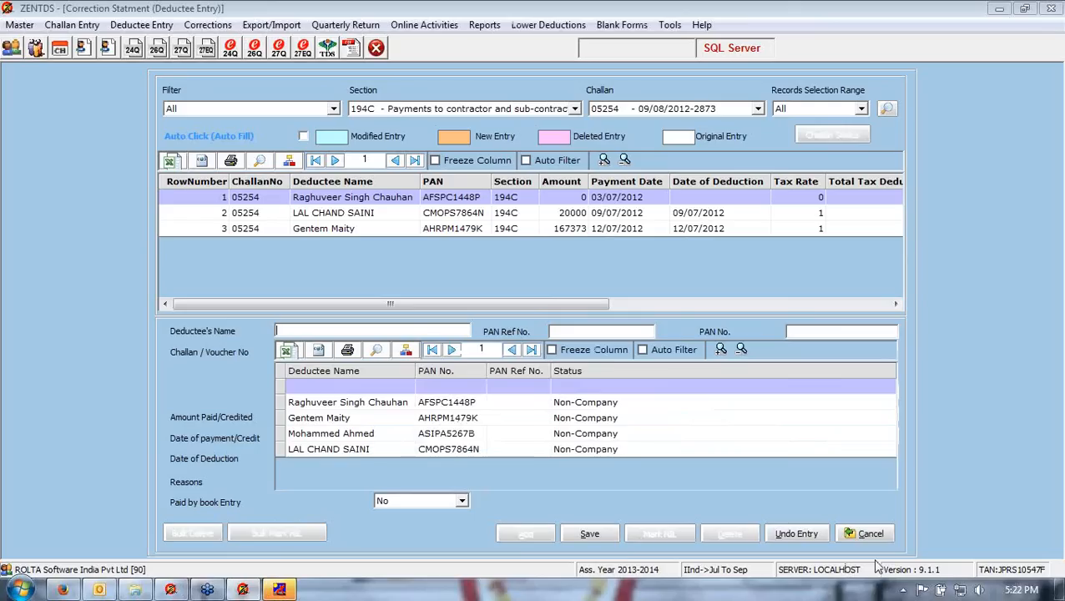
pyautogui.click(868, 533)
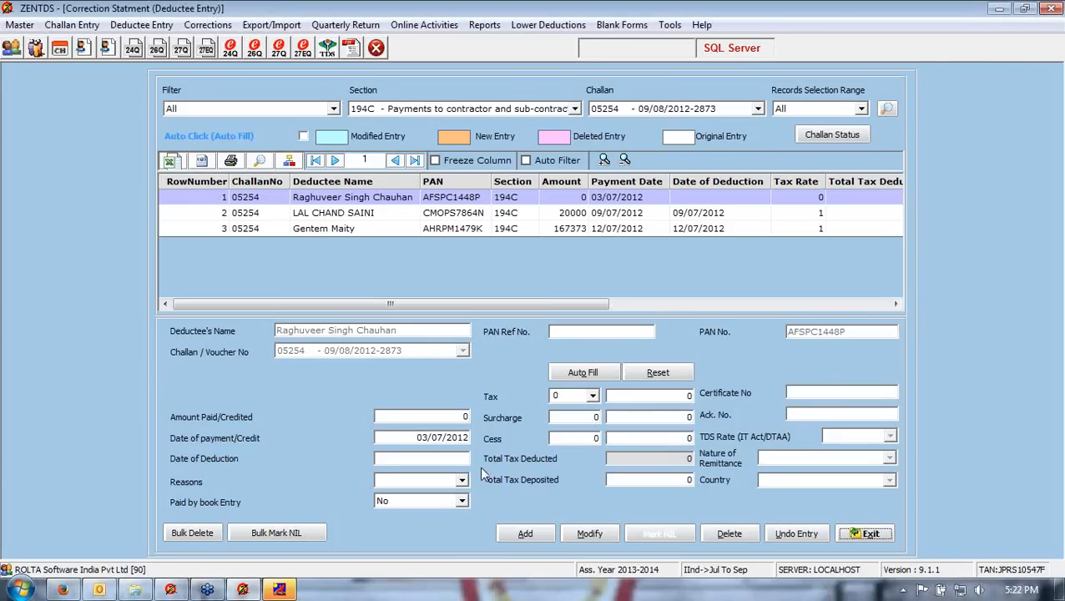
# - Bulk mark the second and third deductee entries as NIL and confirm
pyautogui.click(276, 533)
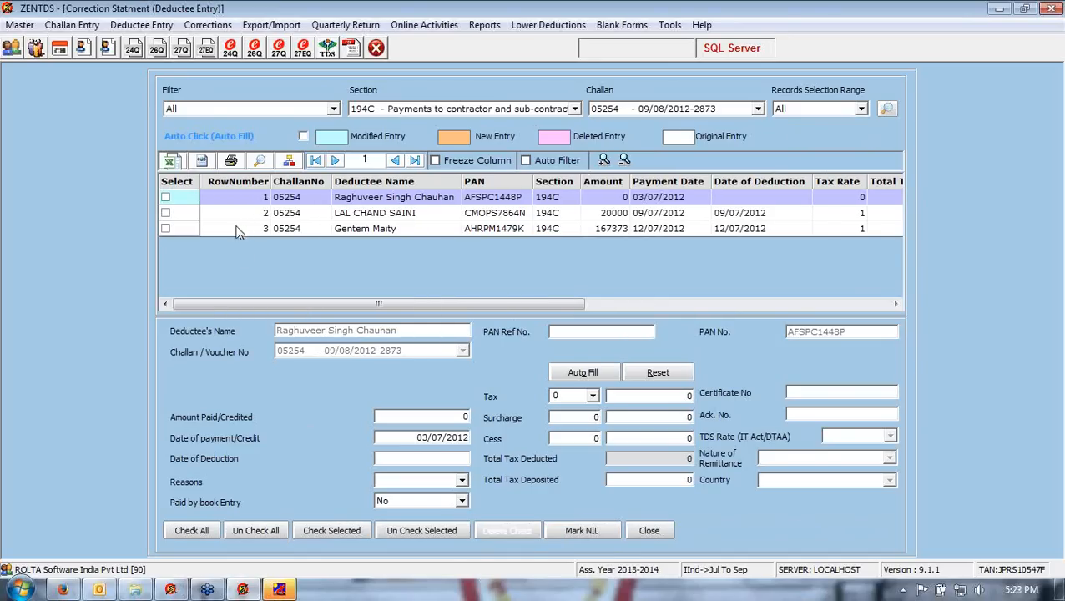
pyautogui.click(165, 213)
pyautogui.click(165, 229)
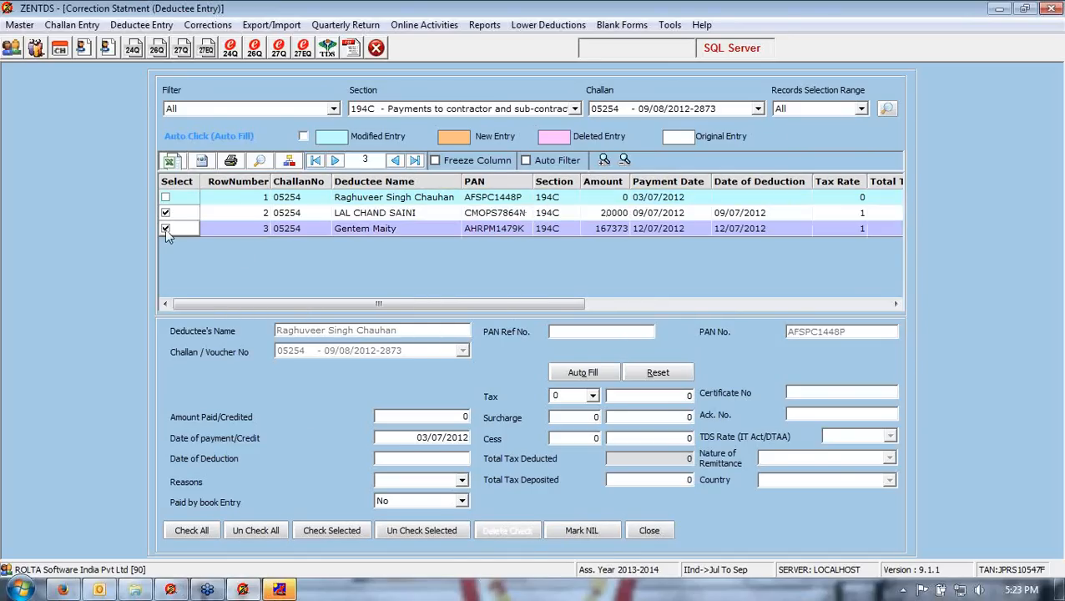
pyautogui.click(569, 532)
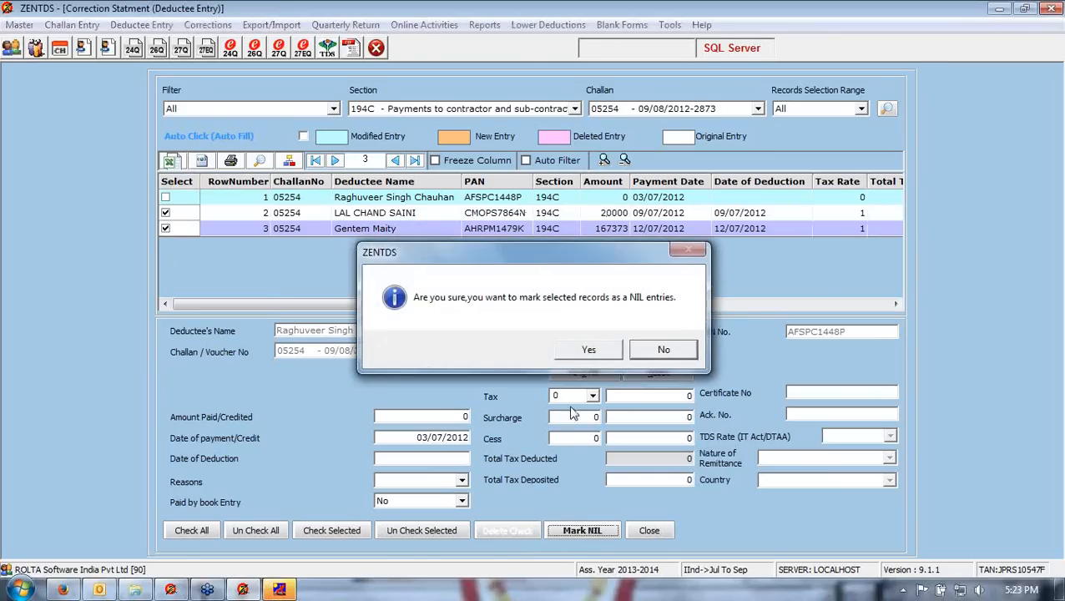
pyautogui.click(571, 354)
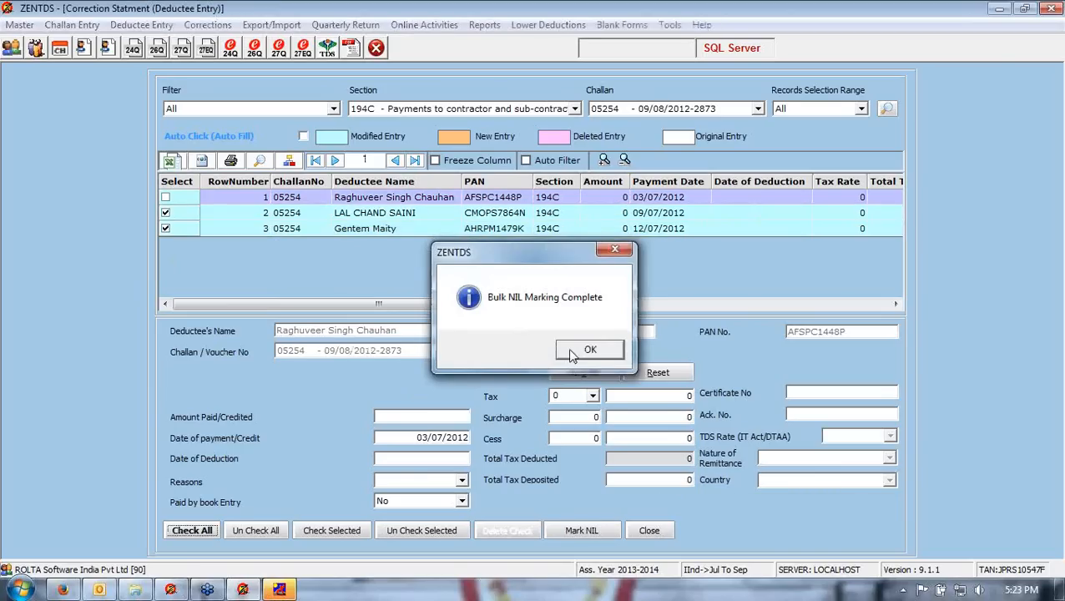
pyautogui.click(572, 354)
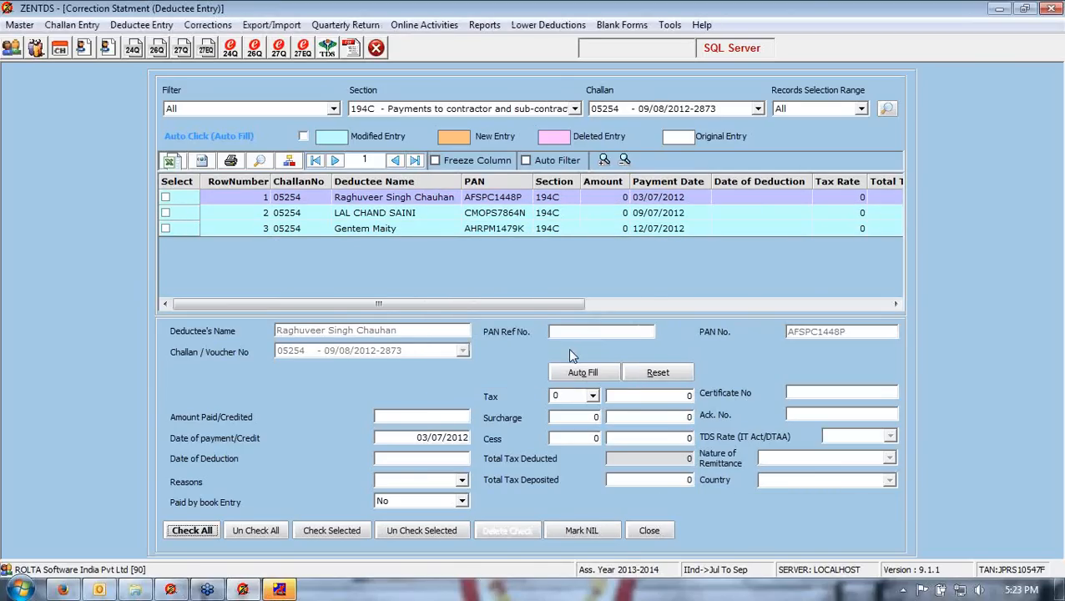
pyautogui.click(648, 530)
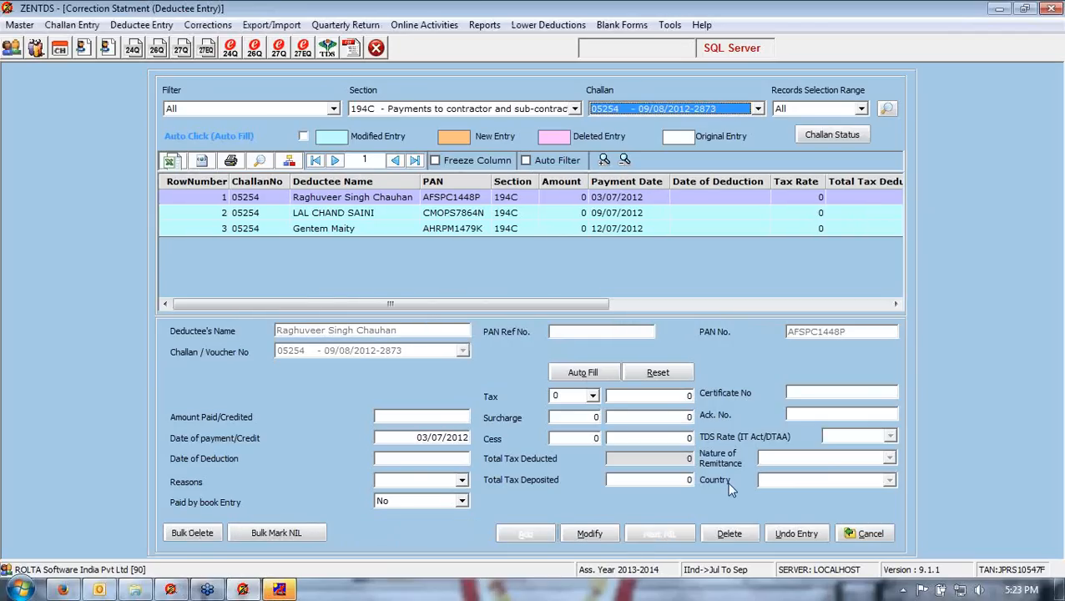
# - Undo the NIL marks on the third, second and first deductee entries, then exit the deductee details
pyautogui.click(412, 229)
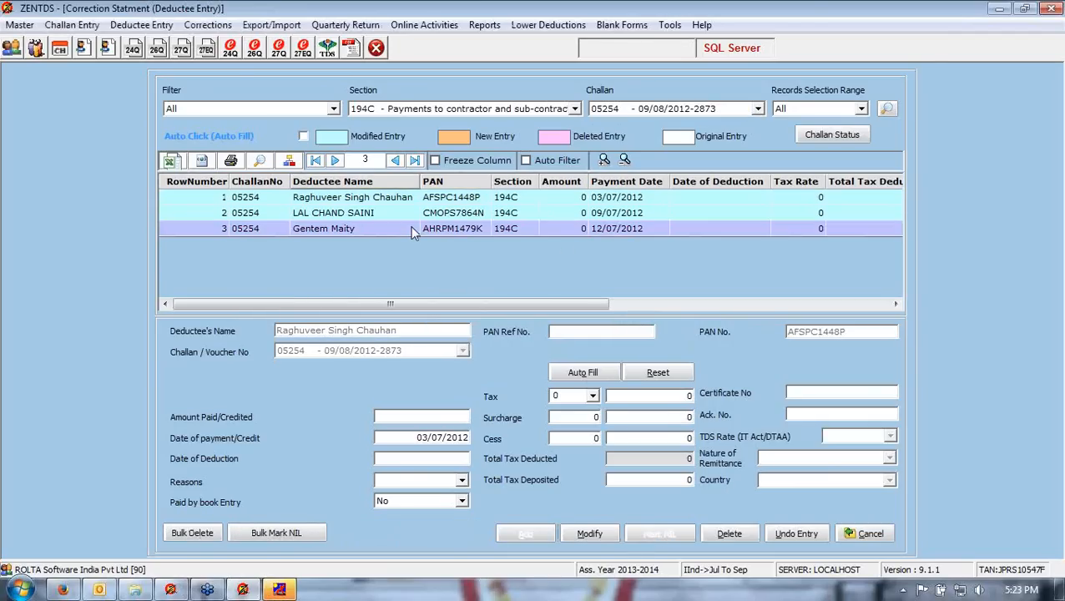
pyautogui.click(781, 535)
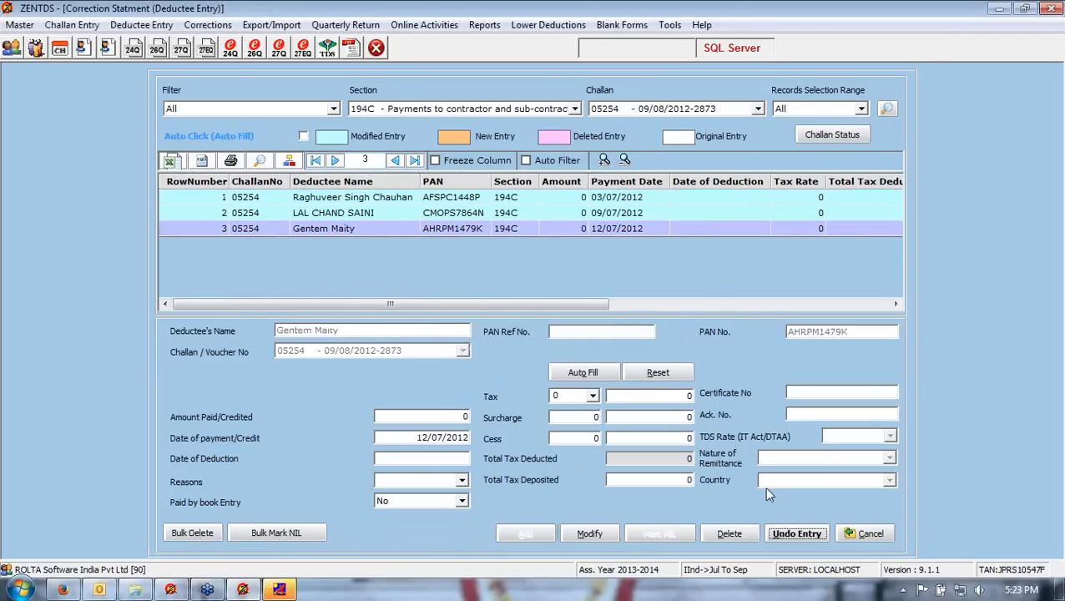
pyautogui.click(595, 357)
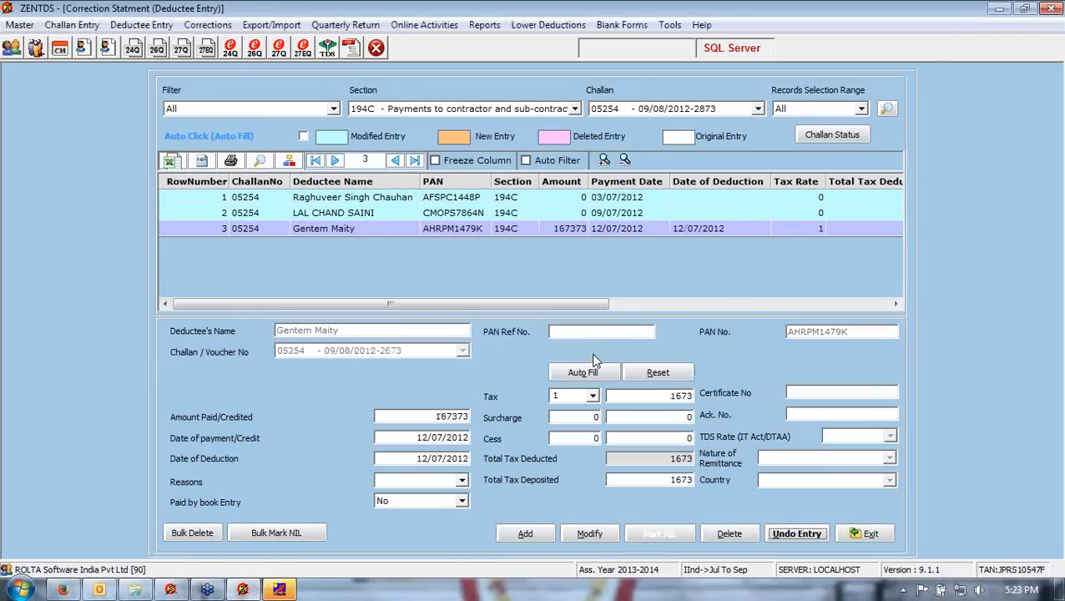
pyautogui.click(490, 214)
pyautogui.click(783, 534)
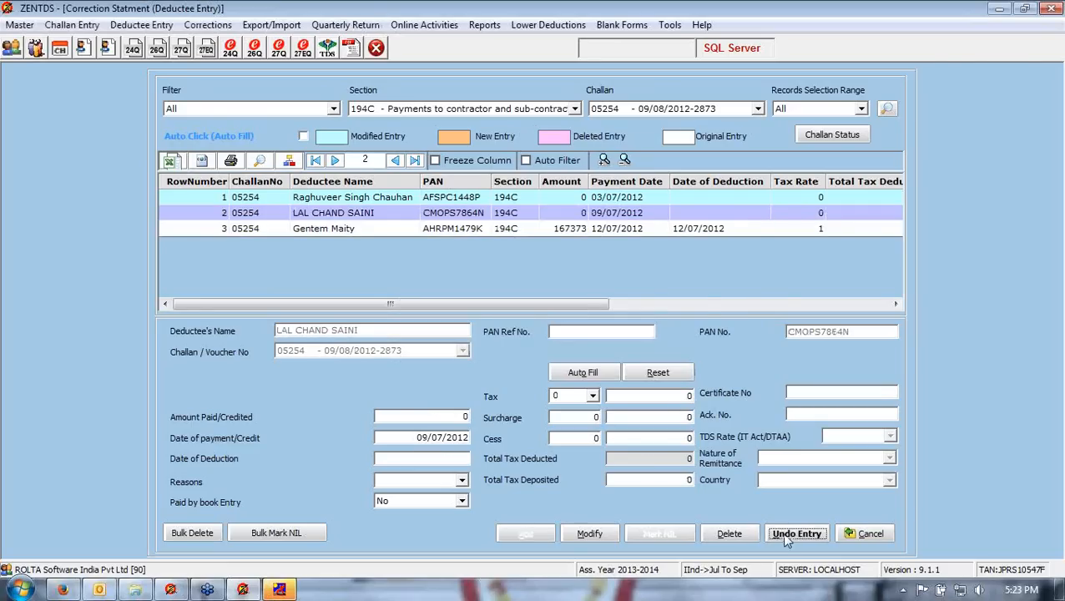
pyautogui.click(601, 353)
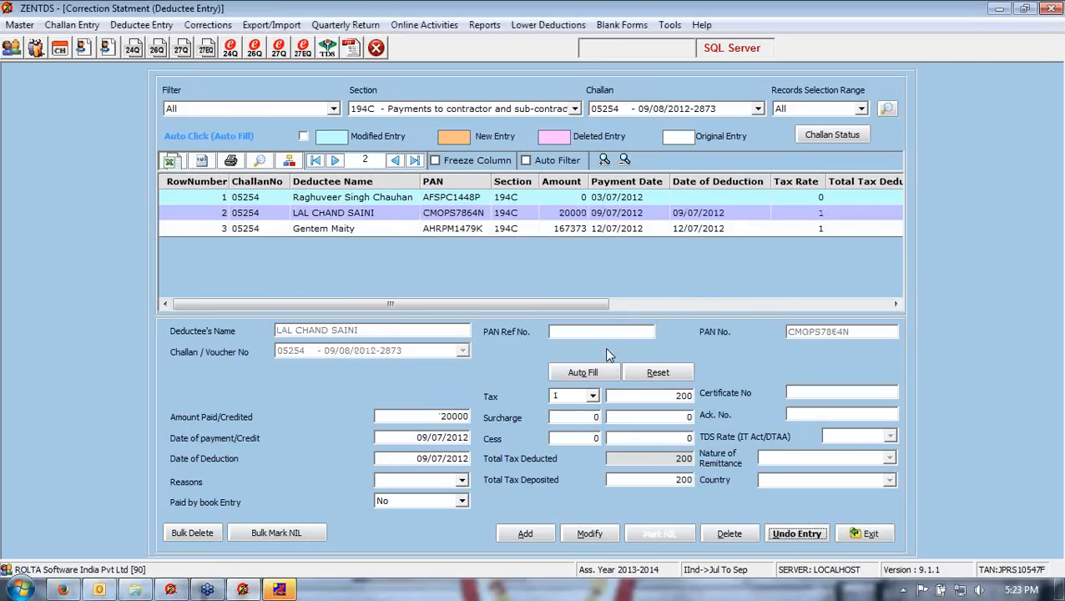
pyautogui.click(484, 200)
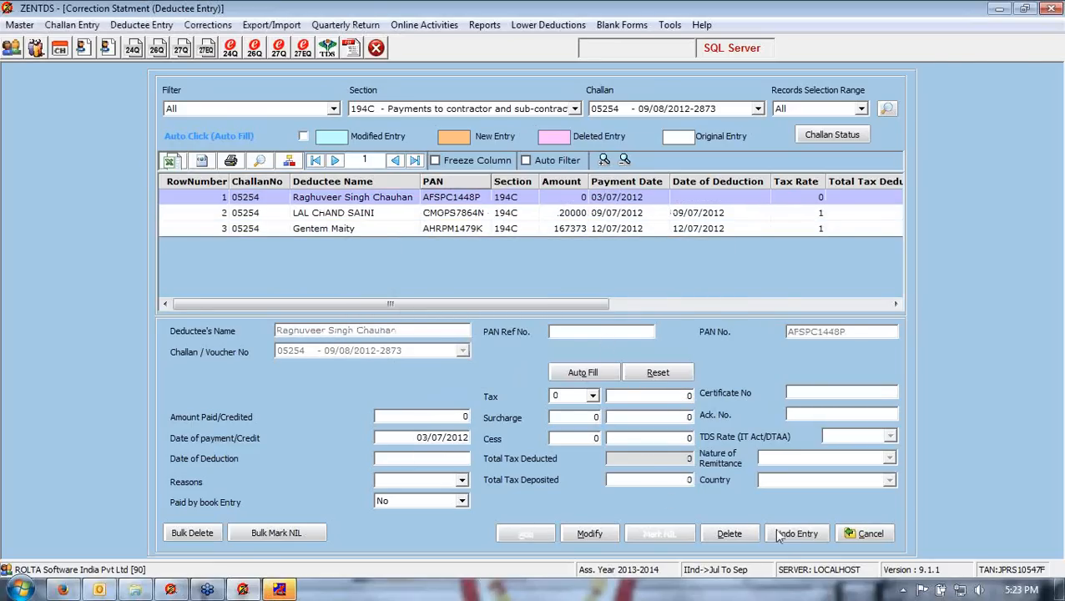
pyautogui.click(785, 535)
pyautogui.click(575, 351)
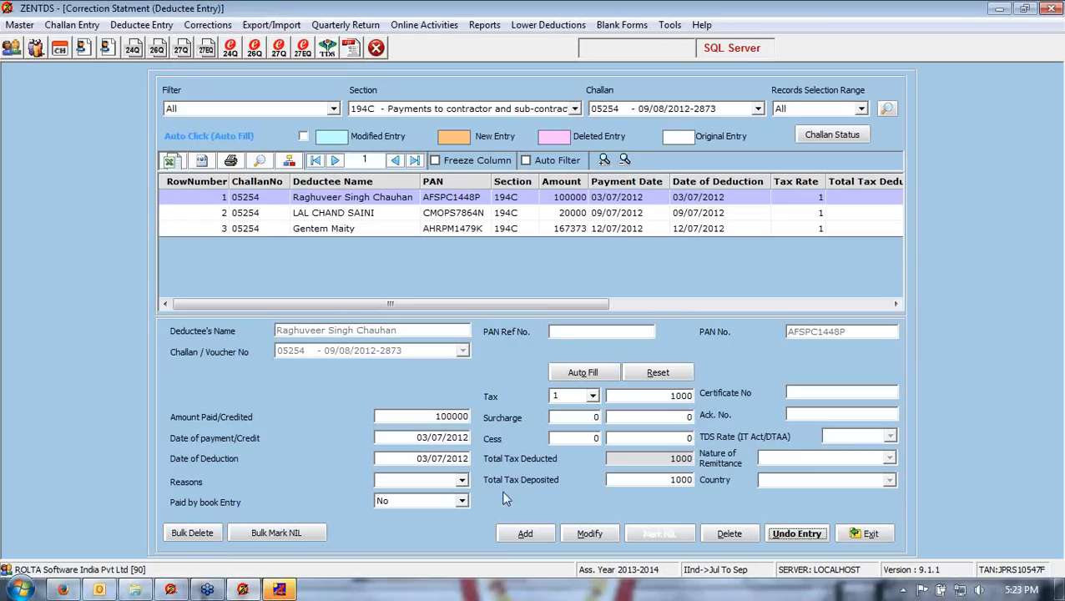
pyautogui.click(866, 535)
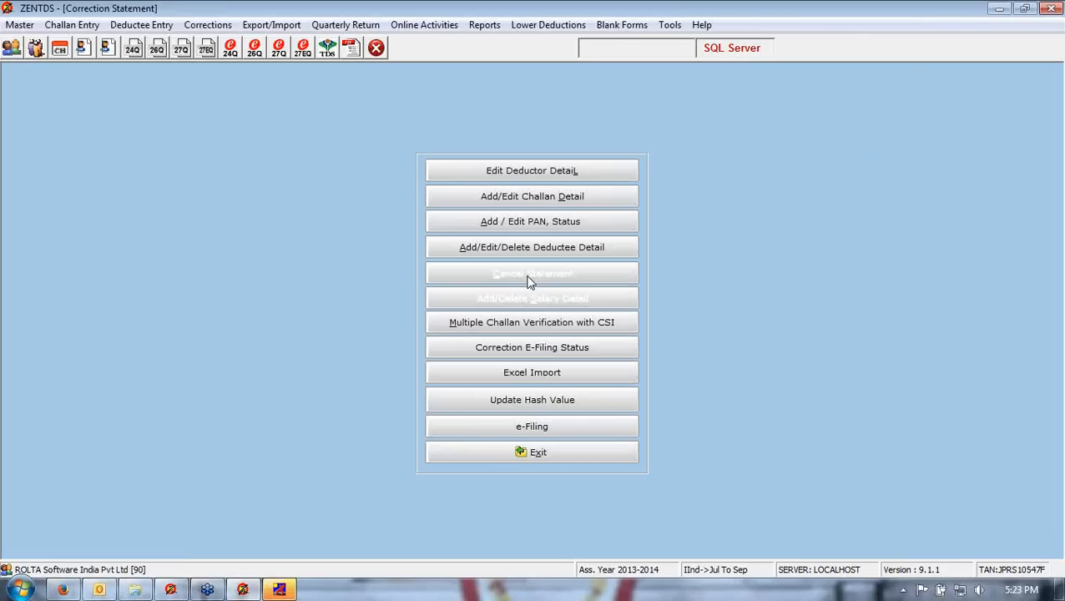
# - Review the Multiple Challan Verification with CSI screen and the Correction E-Filing Status form, leaving both unchanged
pyautogui.click(514, 324)
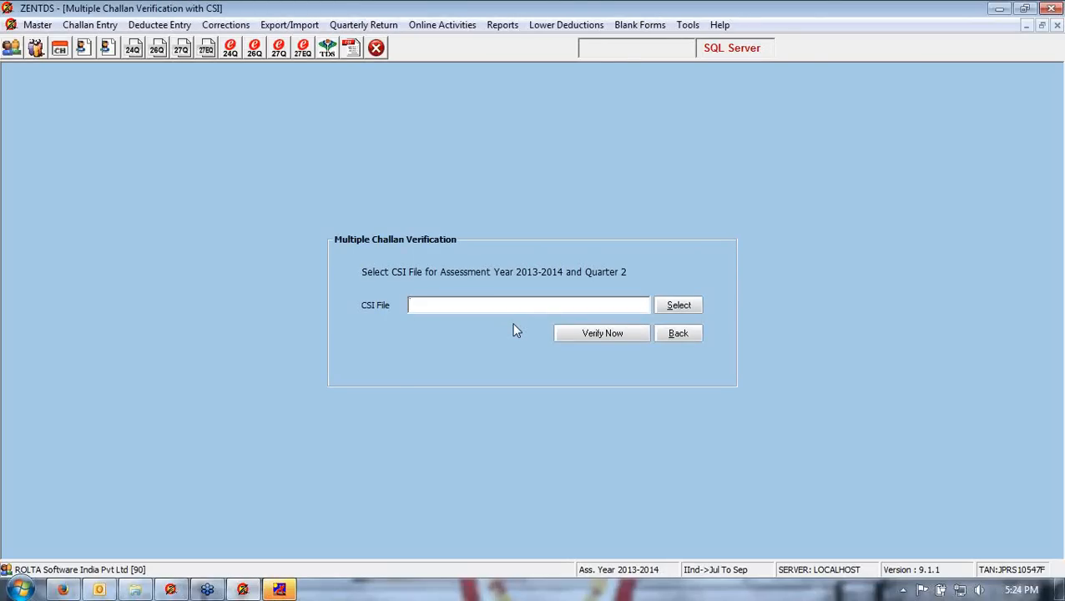
pyautogui.click(672, 335)
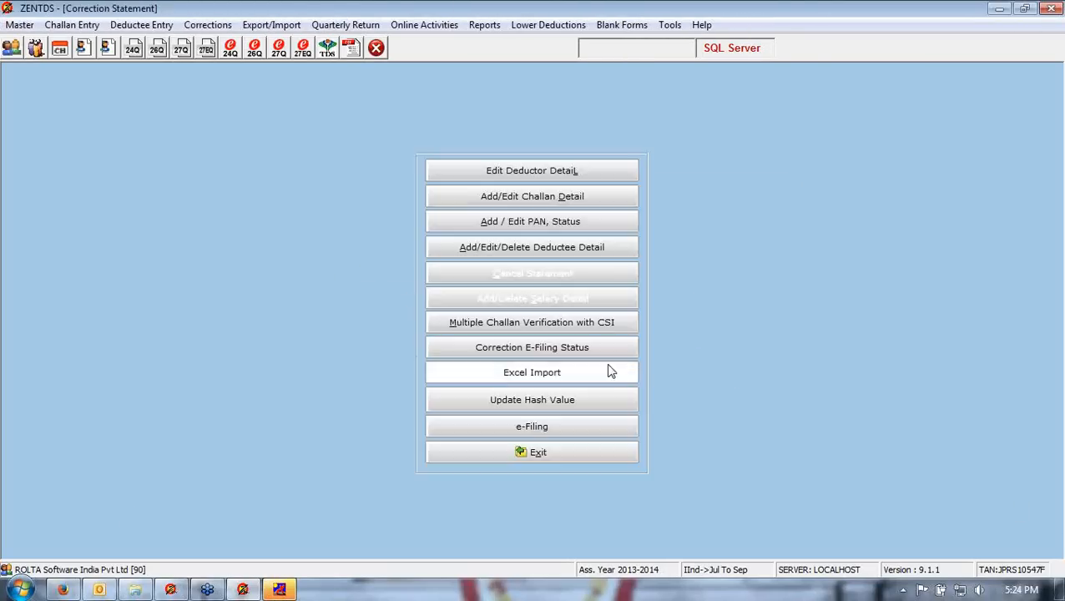
pyautogui.click(523, 349)
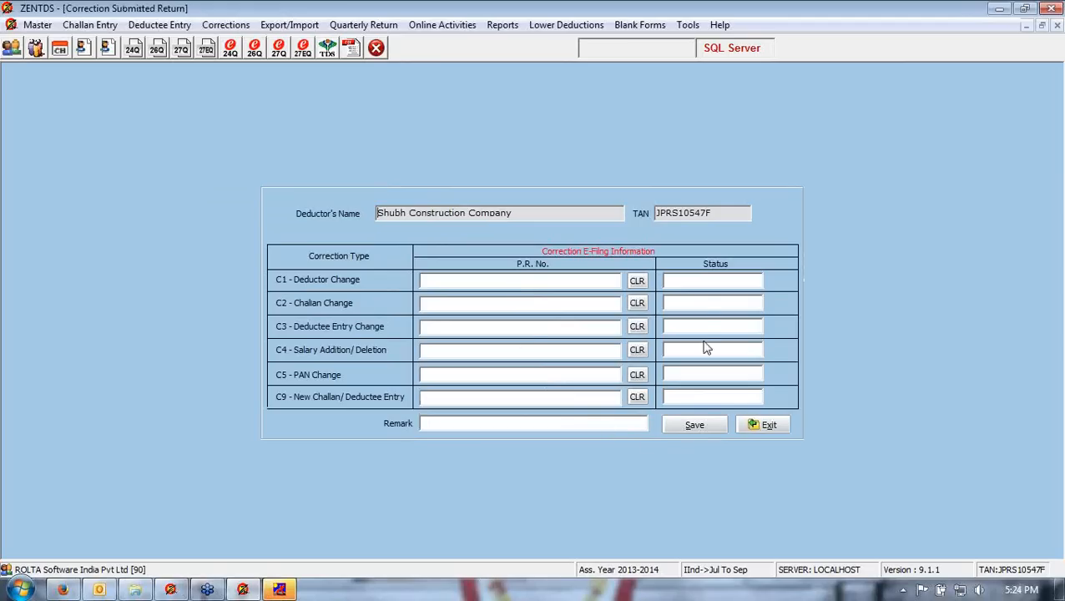
pyautogui.click(695, 279)
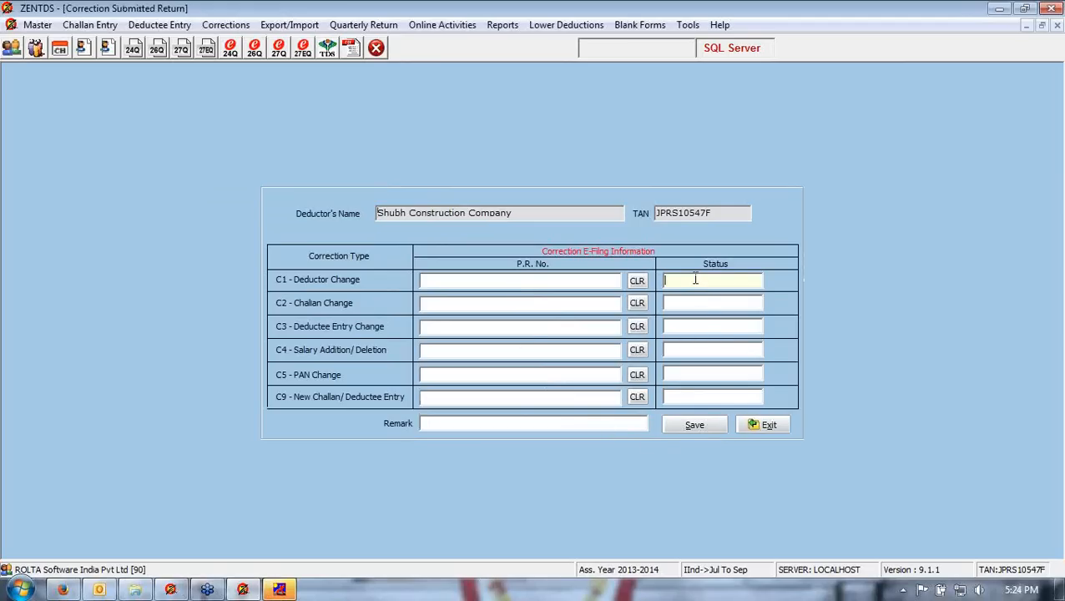
pyautogui.click(764, 425)
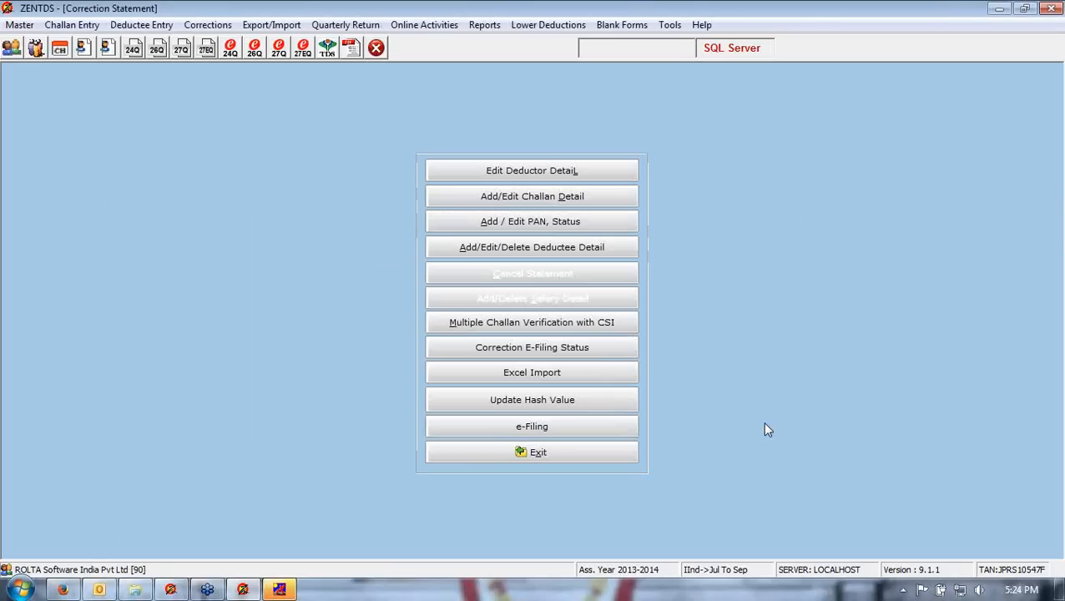
# - Export a blank Form-26Q (.xls) Excel template to the desktop as CorectionKDK26Q
pyautogui.click(535, 376)
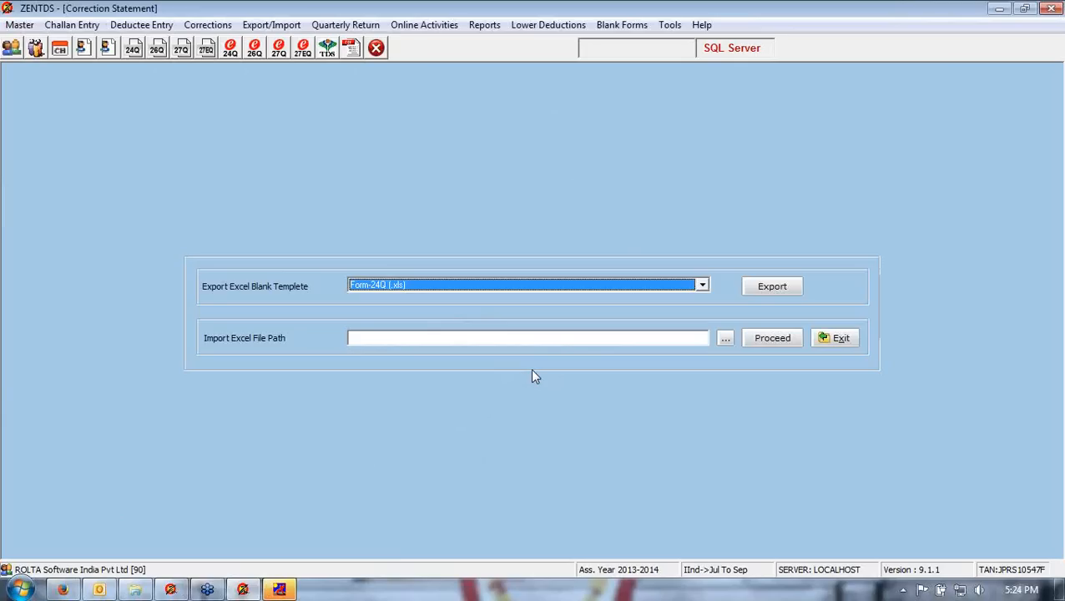
pyautogui.click(473, 287)
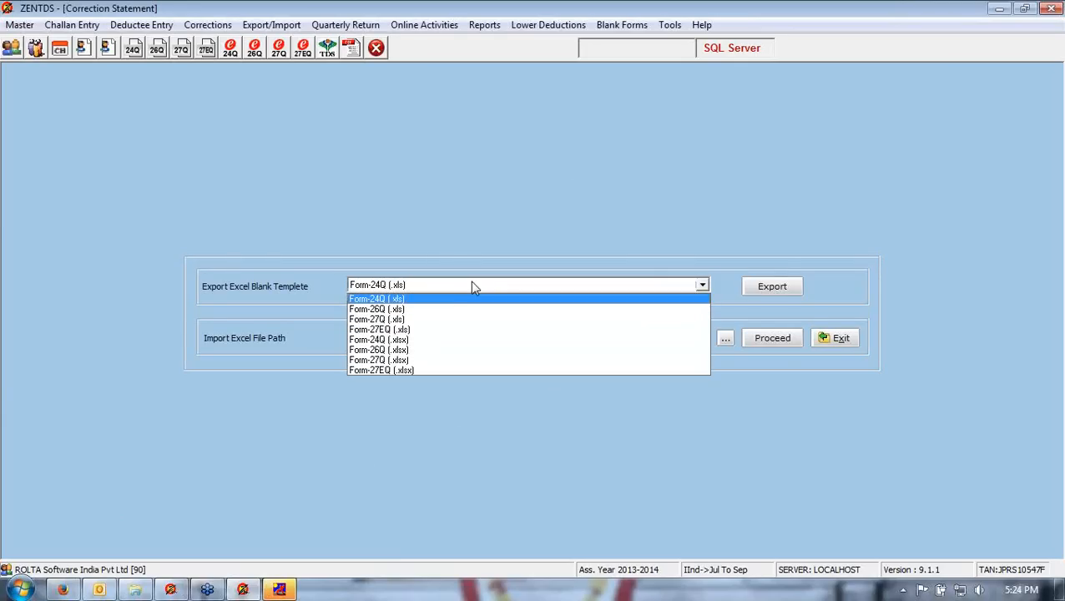
pyautogui.click(427, 311)
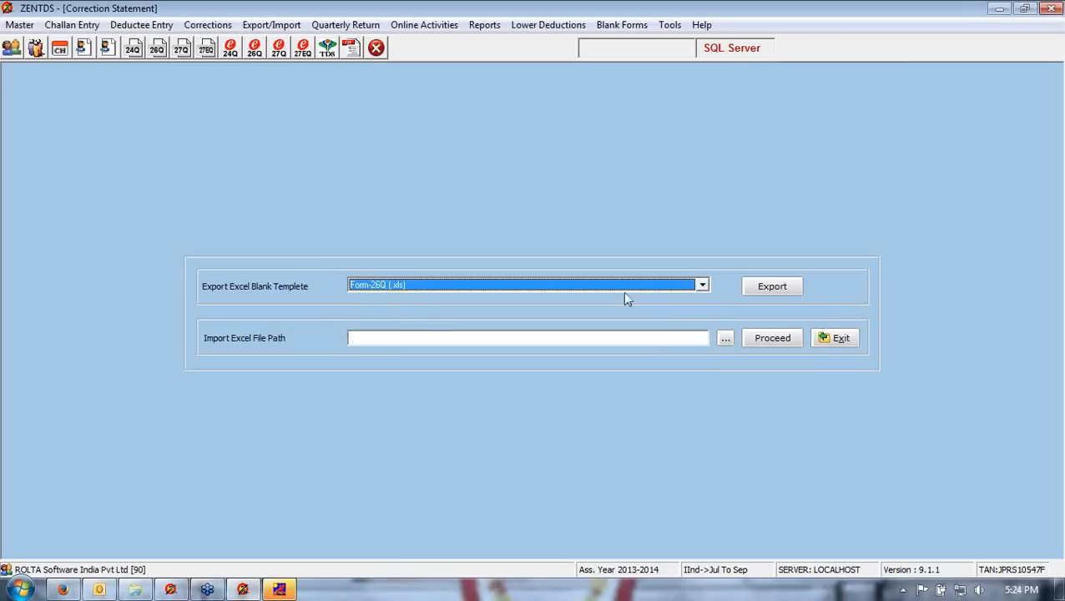
pyautogui.click(769, 288)
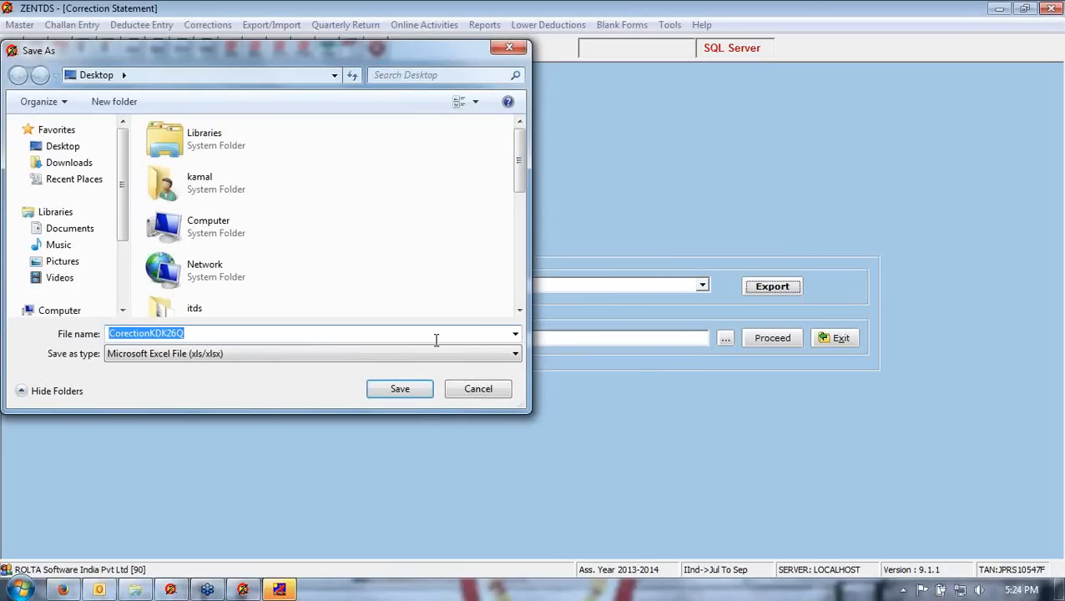
pyautogui.click(381, 390)
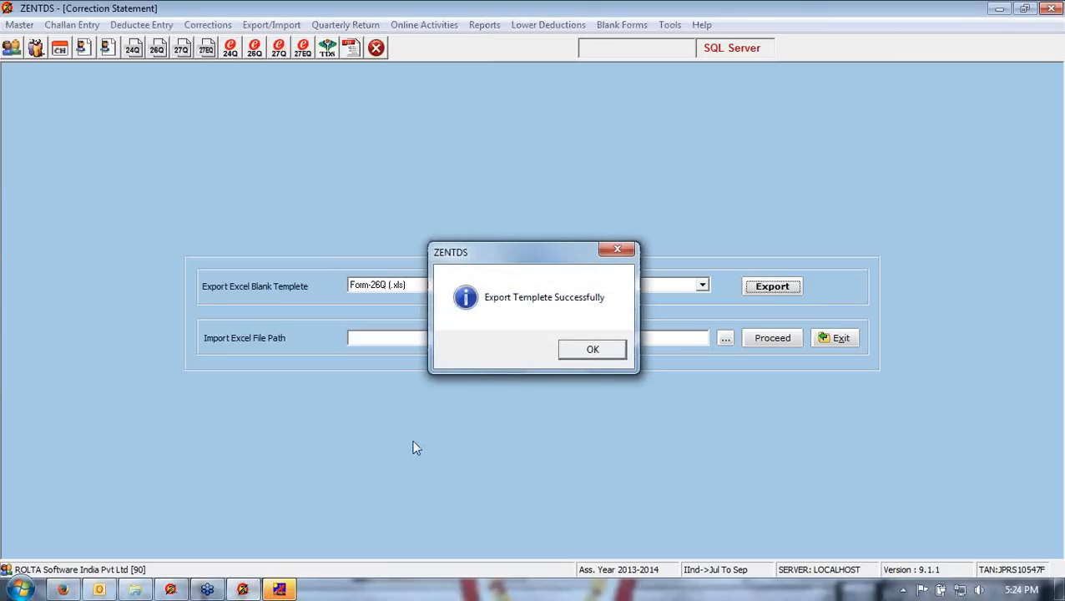
pyautogui.click(613, 354)
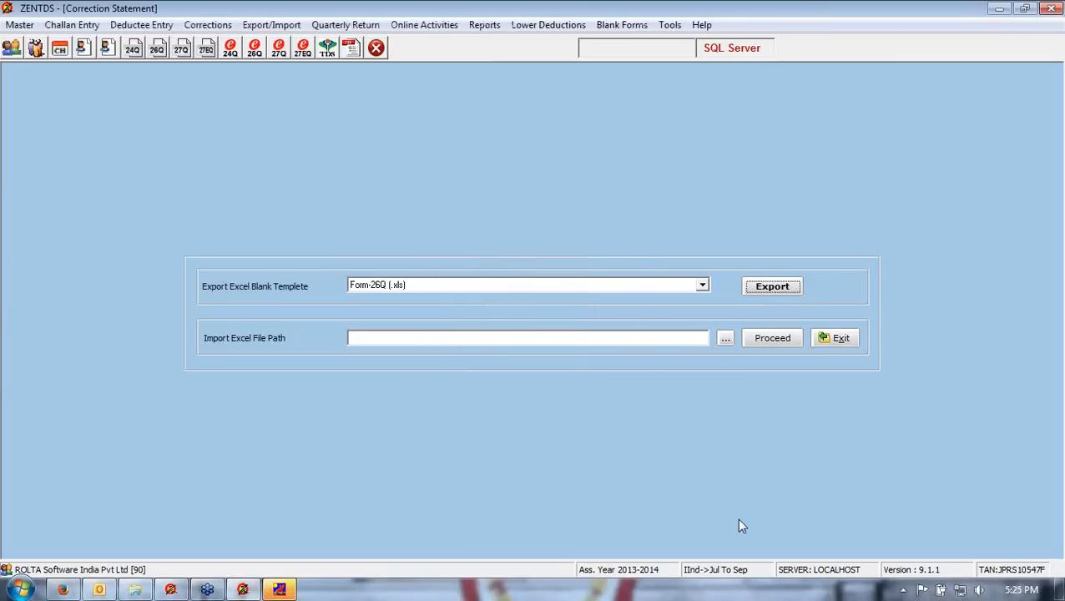
# - Open the exported CorectionKDK26Q workbook and review its Deductor Detail, Challan Detail and Deductee Detail sheets
pyautogui.click(1059, 589)
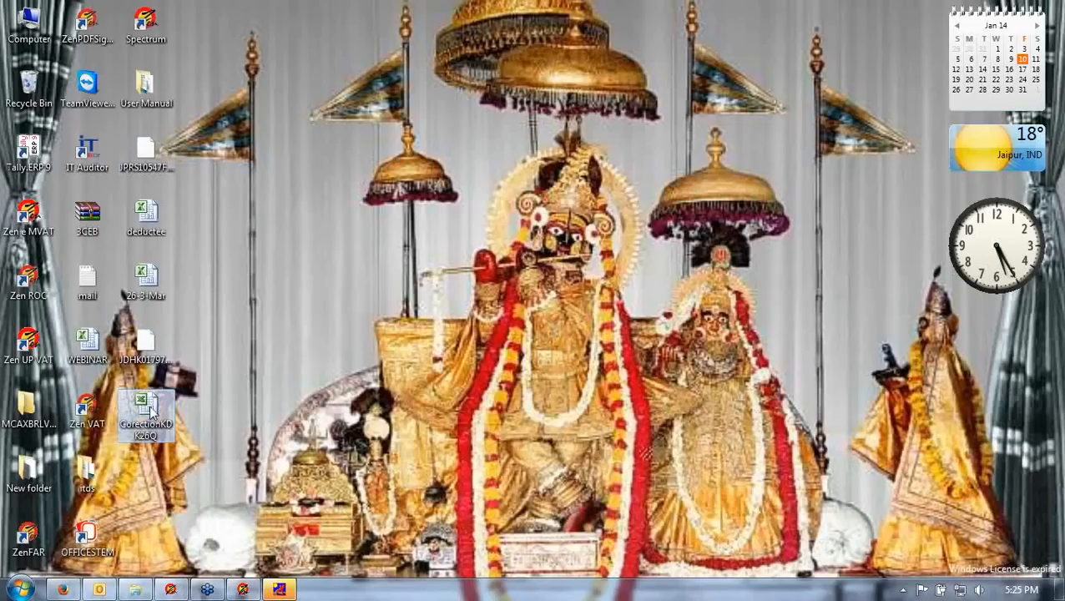
pyautogui.doubleClick(149, 409)
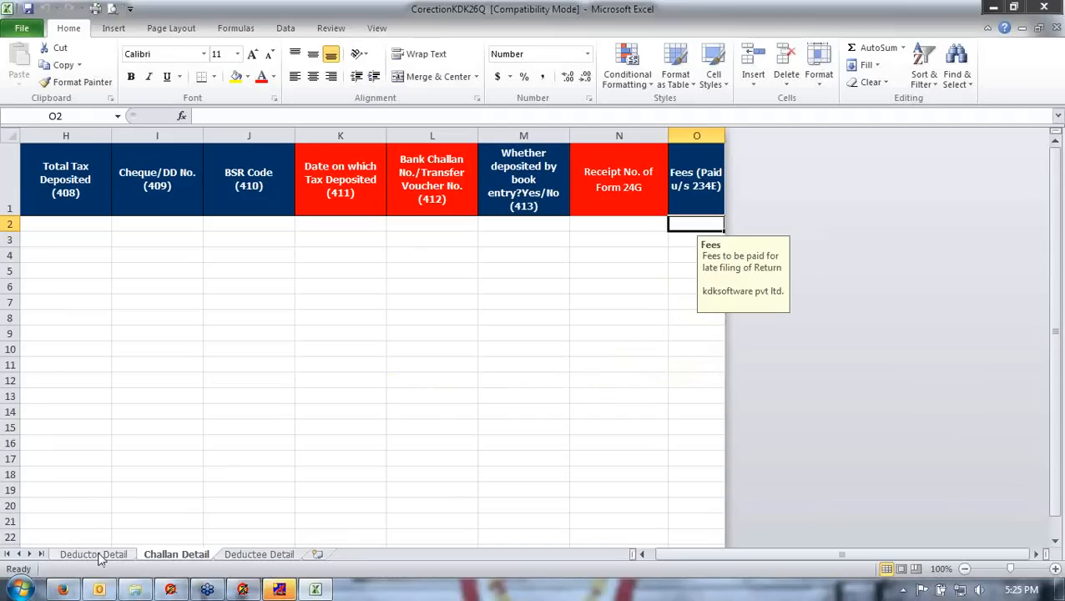
pyautogui.click(100, 555)
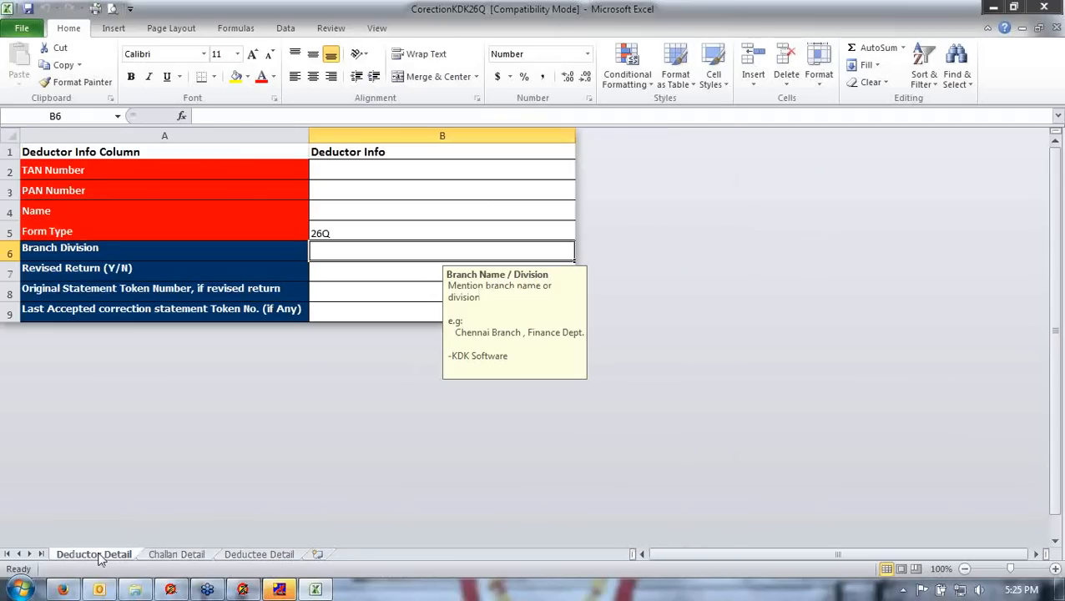
pyautogui.click(320, 233)
pyautogui.click(328, 173)
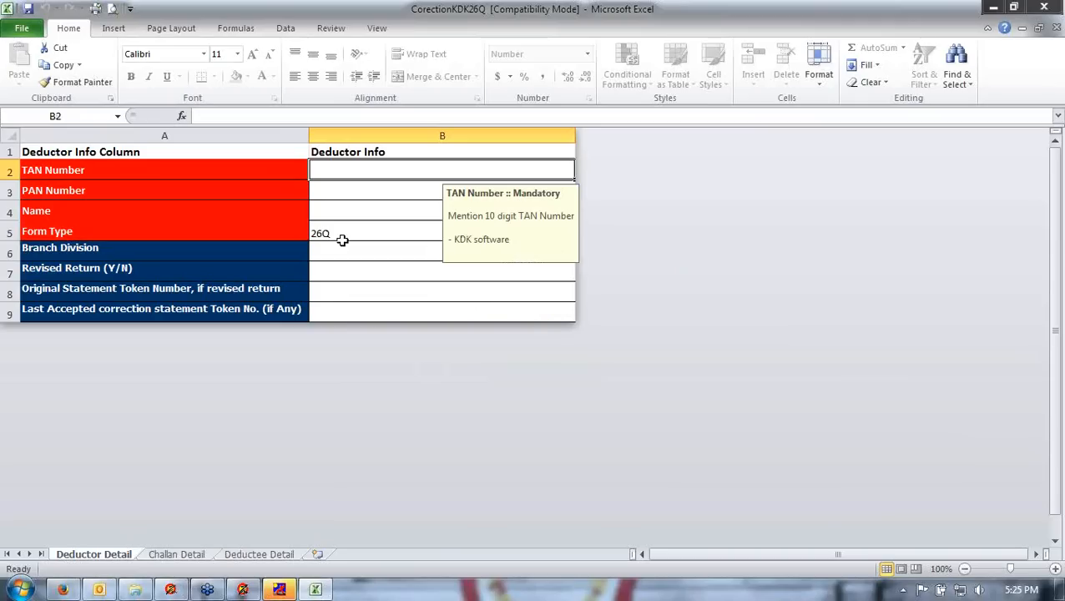
pyautogui.click(203, 552)
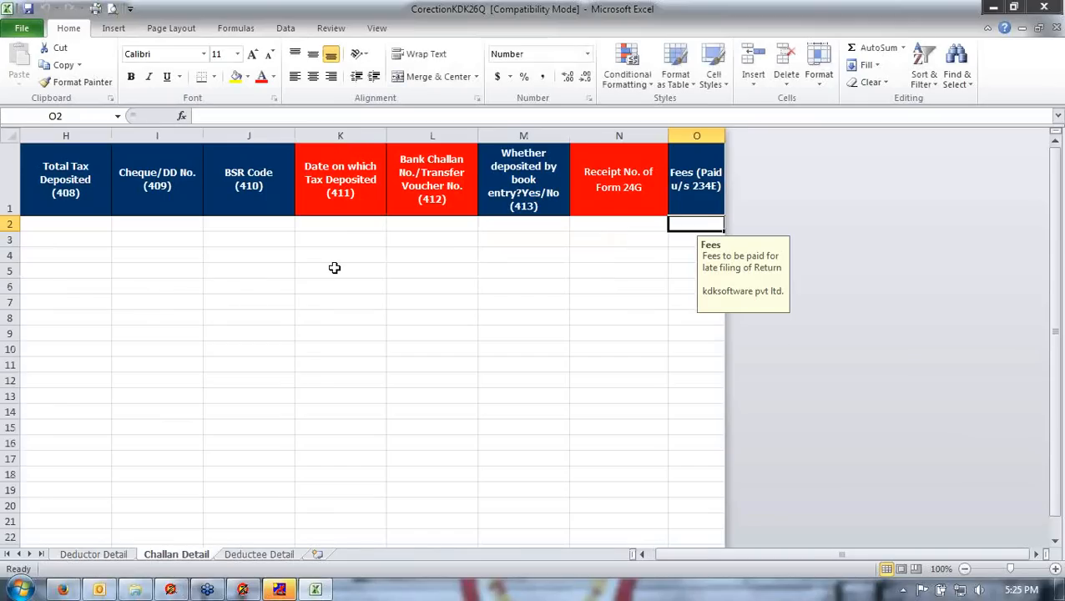
pyautogui.click(260, 554)
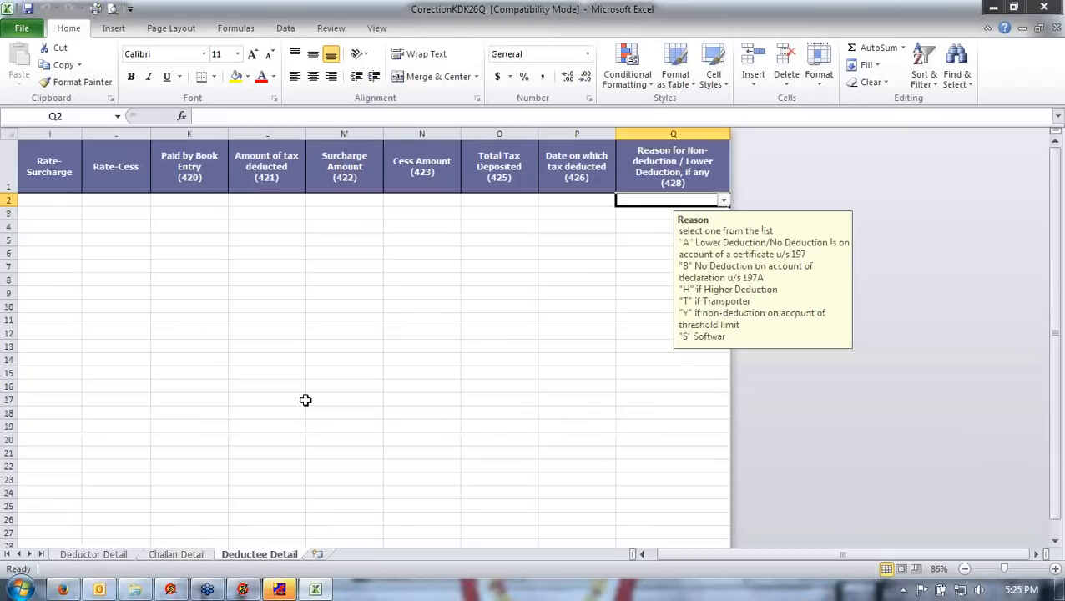
pyautogui.press('Left')
pyautogui.press('Left')
pyautogui.press('Left')
pyautogui.press('Left')
pyautogui.press('Left')
pyautogui.press('Left')
pyautogui.press('Left')
pyautogui.press('Left')
pyautogui.press('Left')
pyautogui.press('Left')
pyautogui.press('Left')
pyautogui.press('Left')
pyautogui.press('Left')
pyautogui.press('Left')
pyautogui.press('Left')
pyautogui.press('Left')
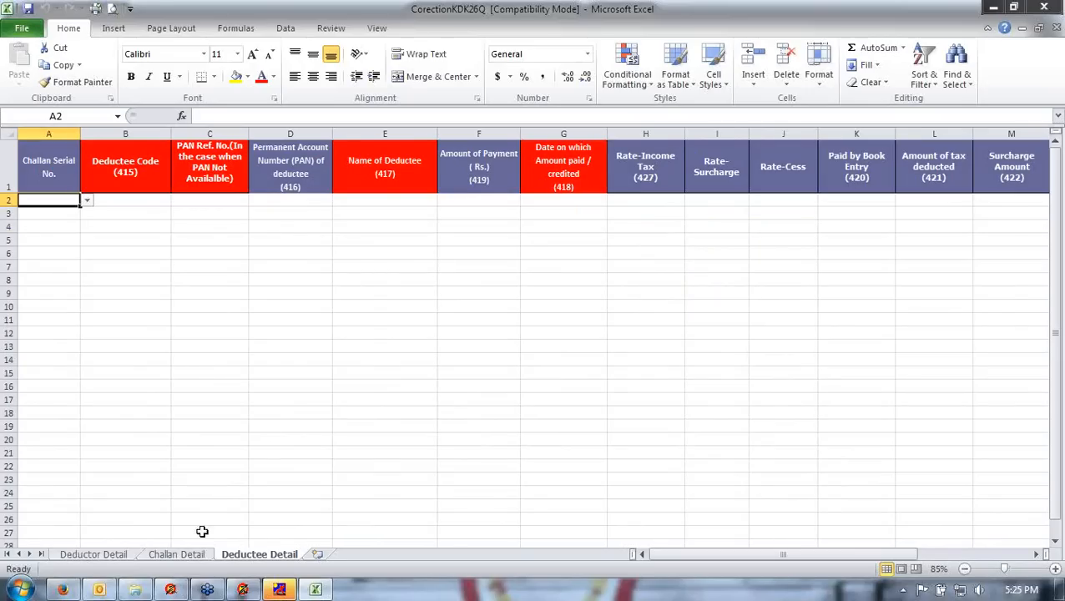
pyautogui.click(188, 554)
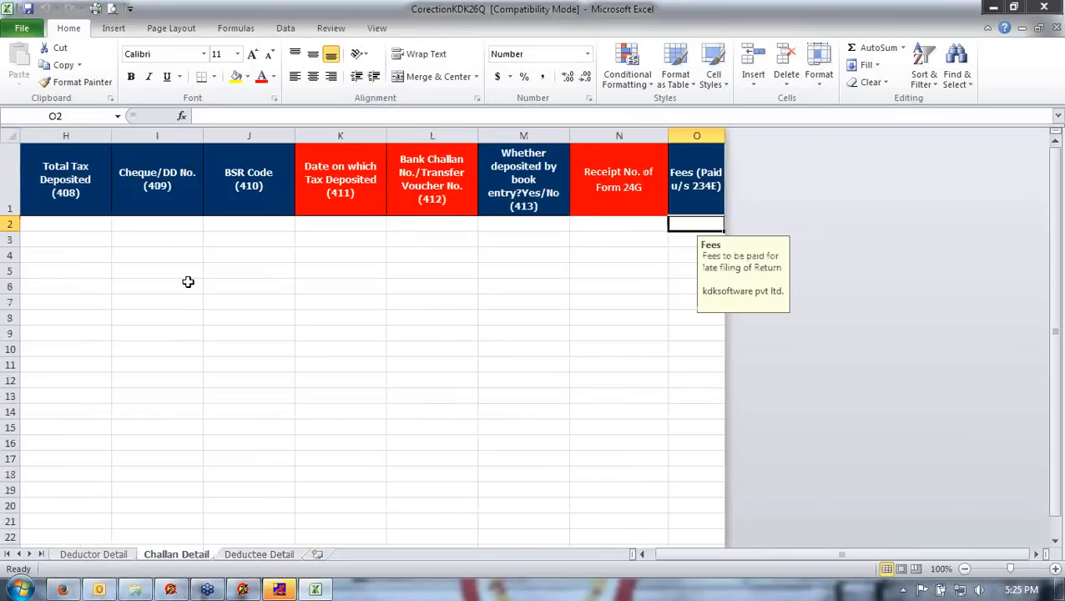
pyautogui.press('Left')
pyautogui.press('Left')
pyautogui.press('Left')
pyautogui.press('Left')
pyautogui.press('Left')
pyautogui.press('Left')
pyautogui.press('Left')
pyautogui.press('Left')
pyautogui.press('Left')
pyautogui.press('Left')
pyautogui.press('Left')
pyautogui.press('Left')
pyautogui.press('Left')
pyautogui.press('Left')
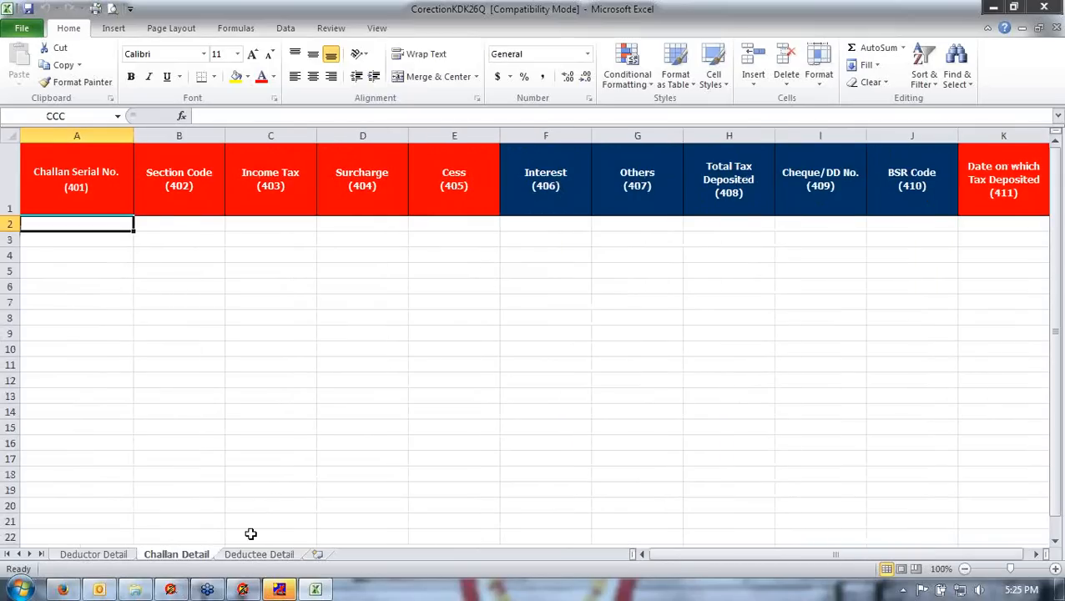
# - Select CorectionKDK26Q.xls as the import Excel file path, then exit the Excel Import screen
pyautogui.click(243, 590)
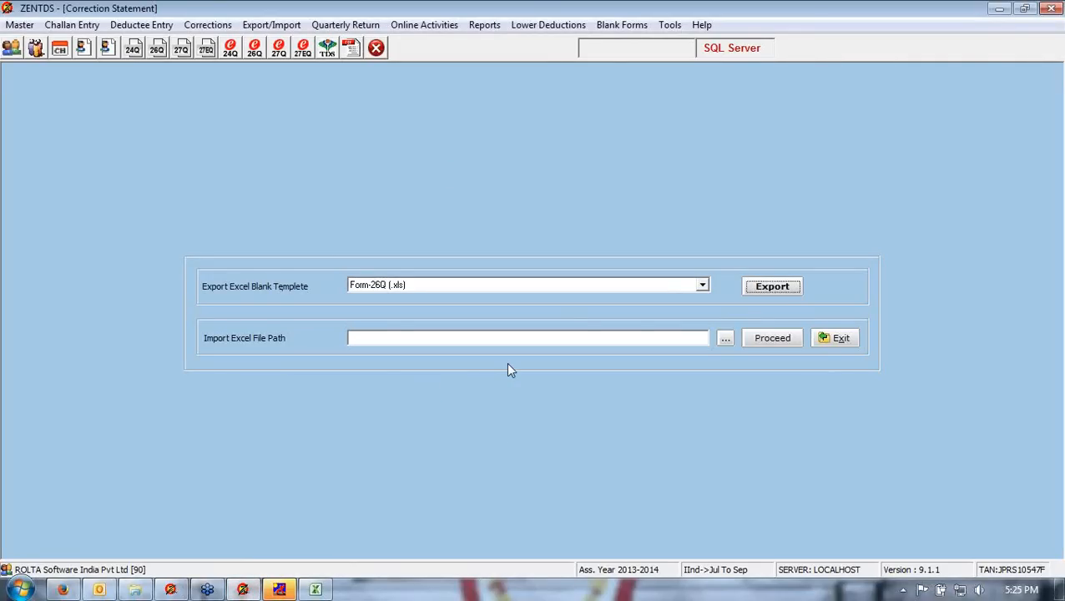
pyautogui.click(723, 342)
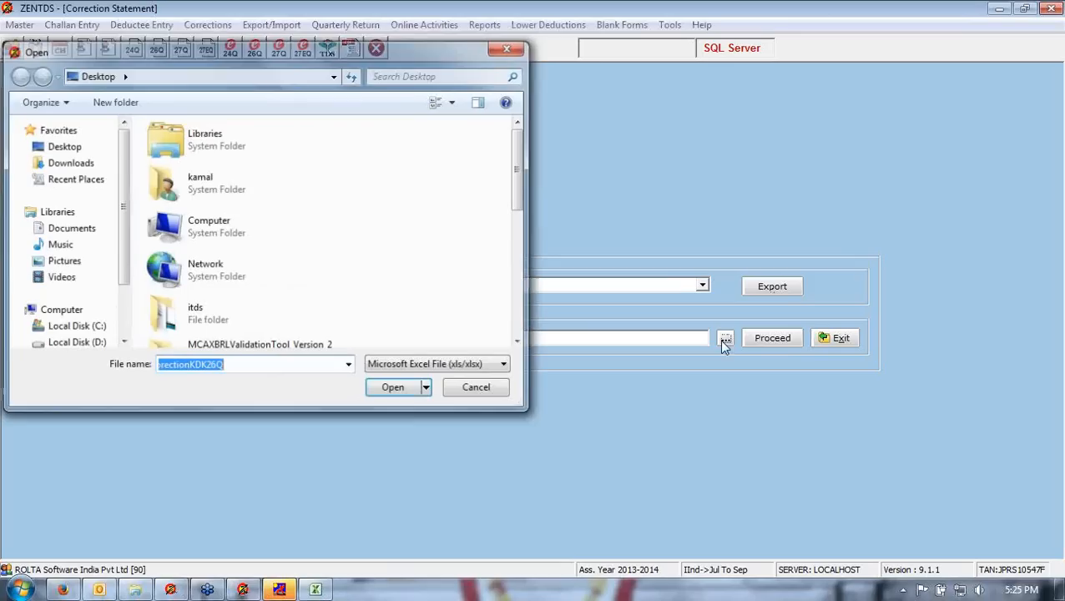
pyautogui.press('Return')
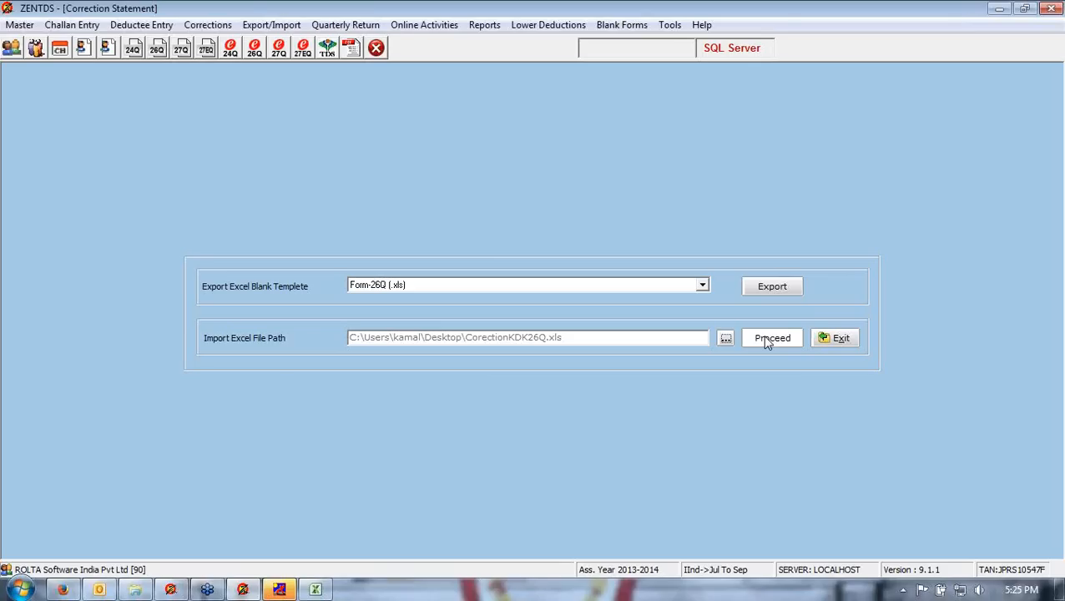
pyautogui.click(834, 344)
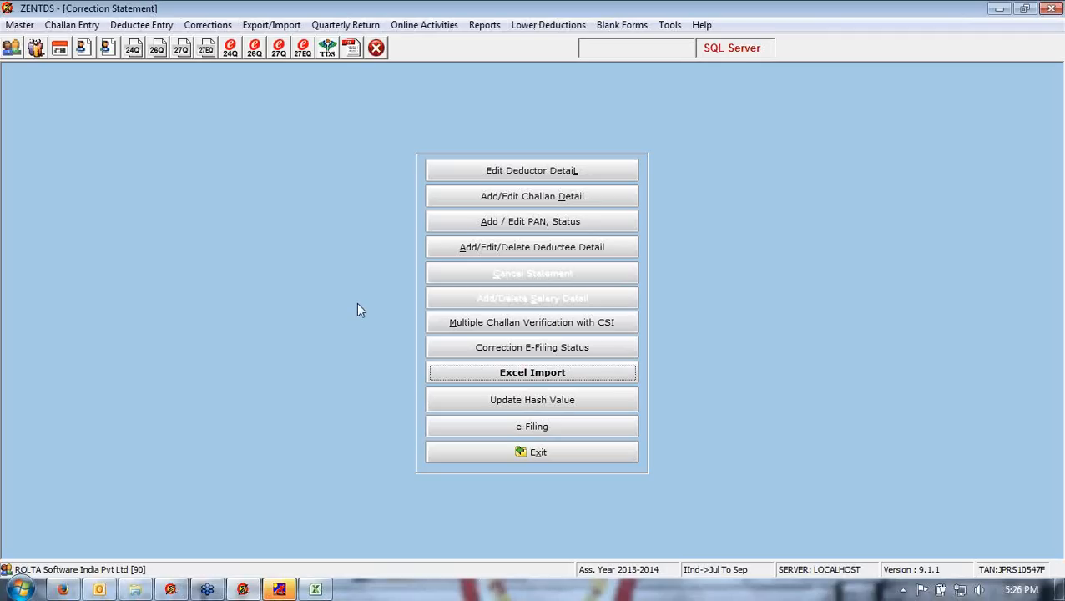
# - Open the correction e-Filing form and browse for a challan input (.csi) file, closing the file dialog without picking one
pyautogui.click(556, 427)
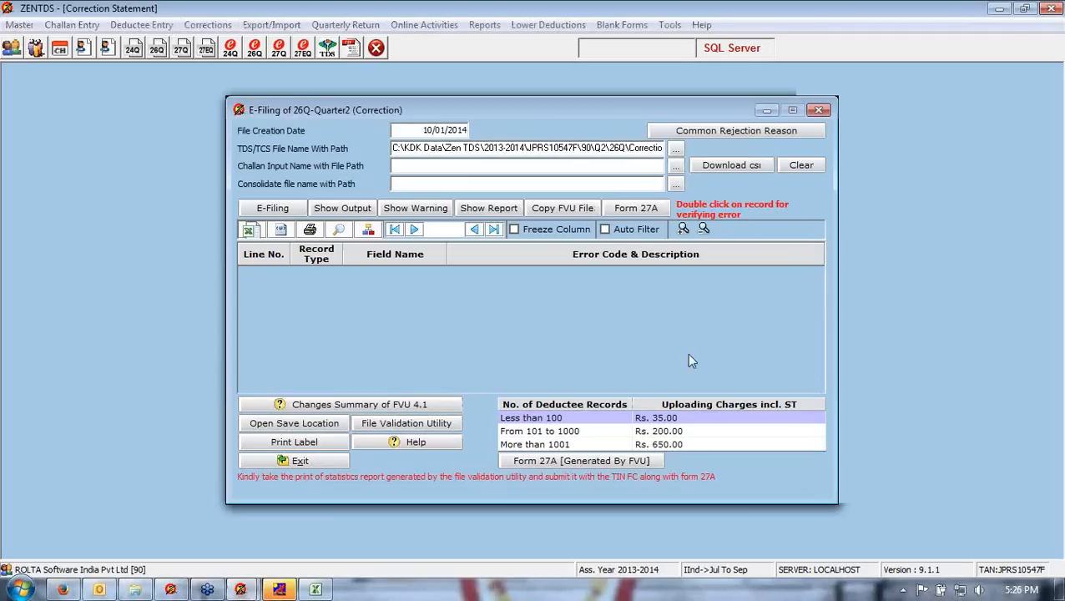
pyautogui.click(410, 130)
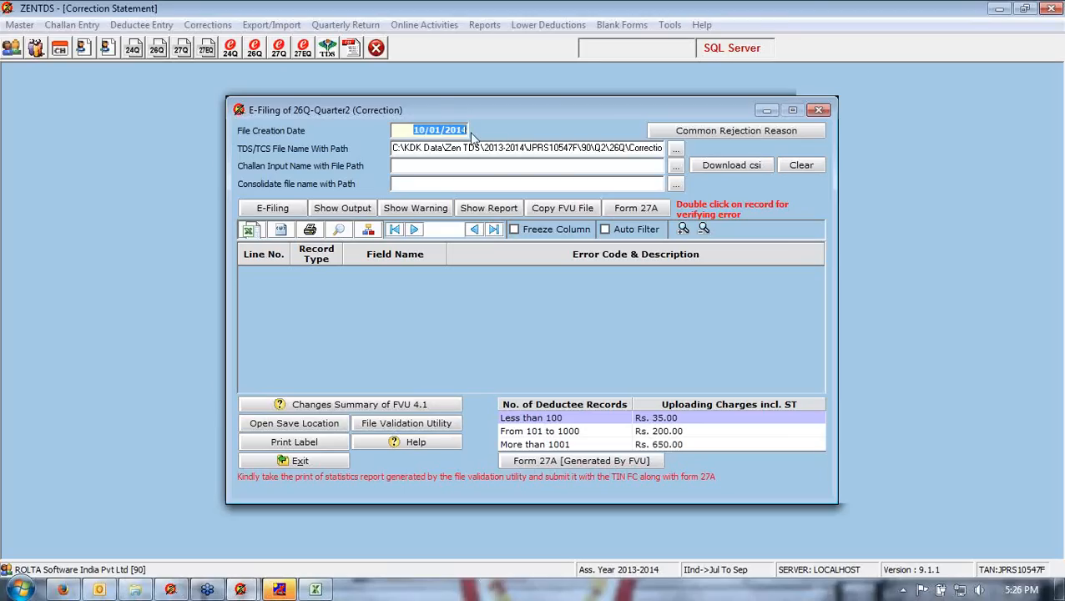
pyautogui.moveTo(393, 148); pyautogui.dragTo(550, 149)
pyautogui.click(497, 165)
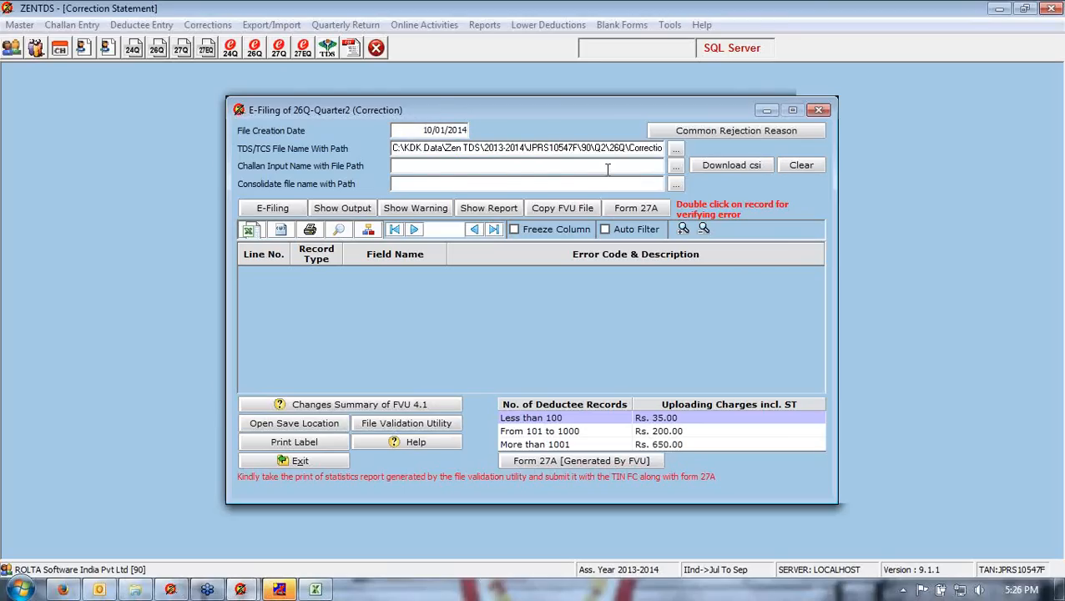
pyautogui.click(675, 166)
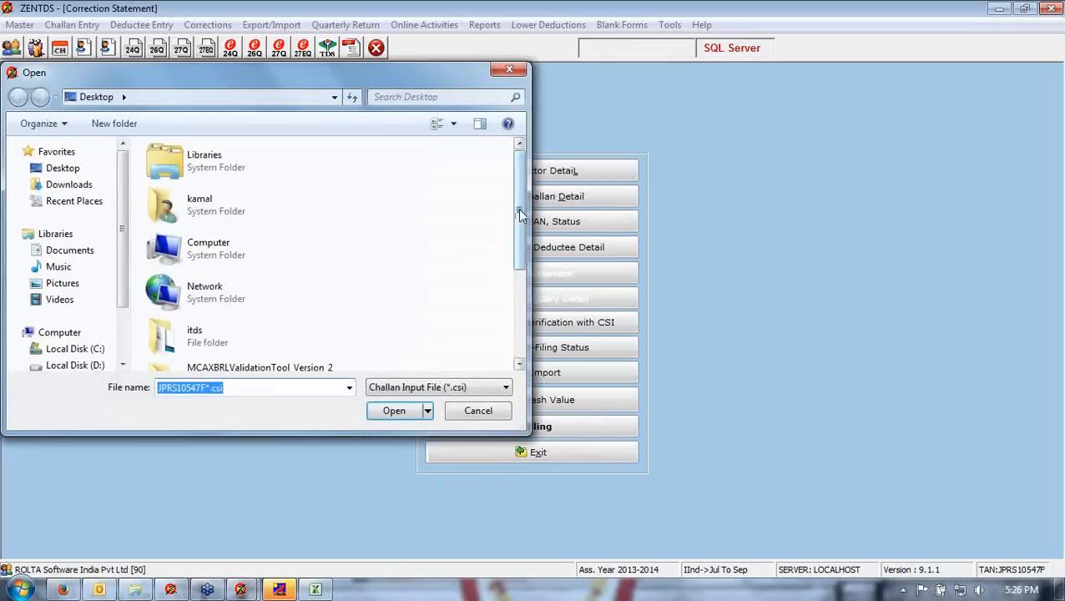
pyautogui.moveTo(520, 214); pyautogui.dragTo(524, 293)
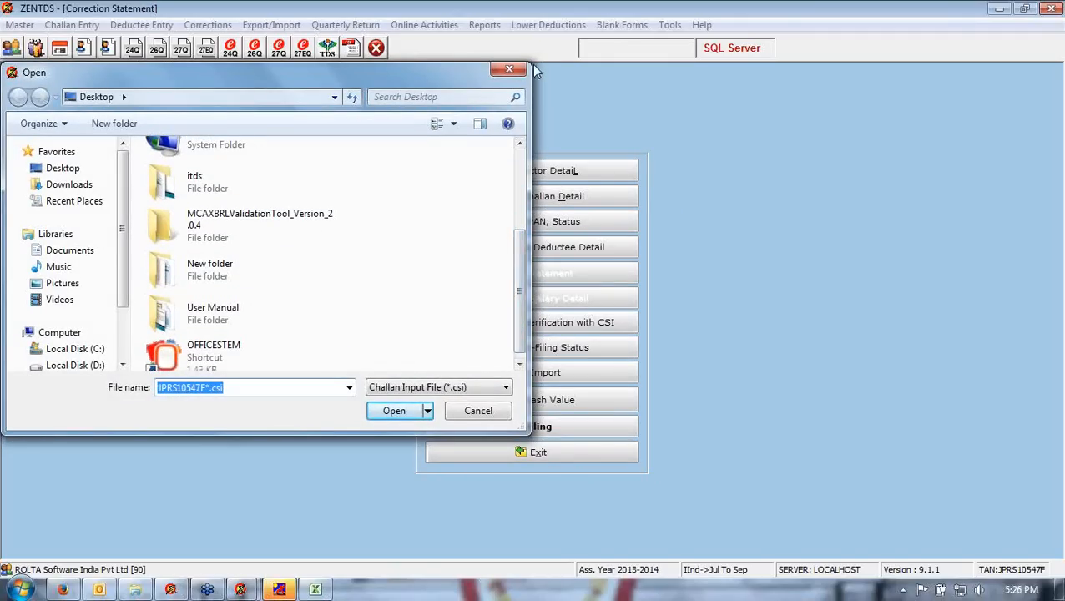
pyautogui.click(513, 69)
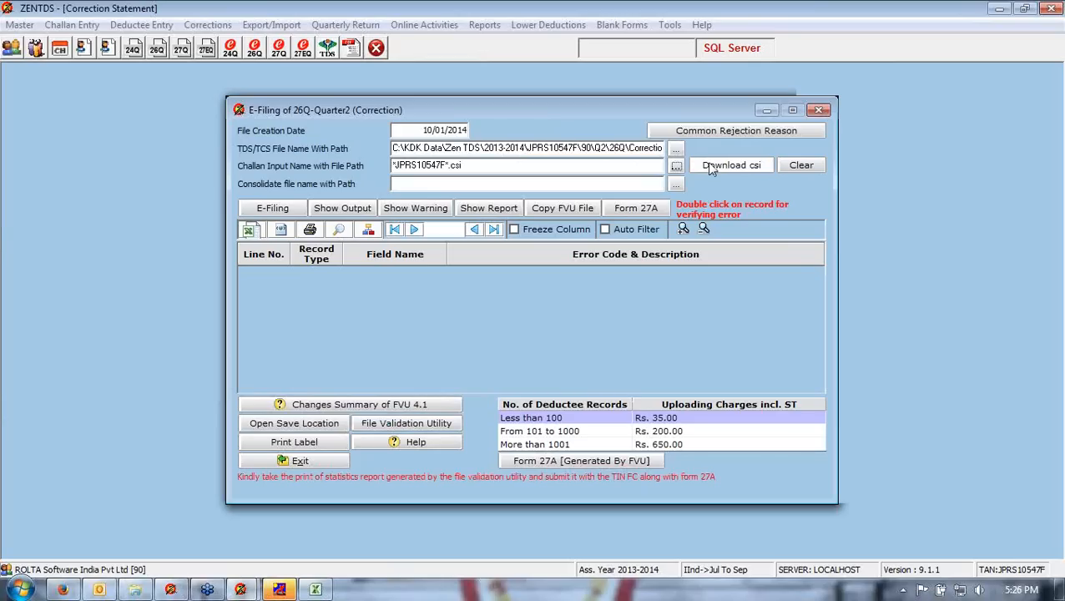
pyautogui.click(409, 184)
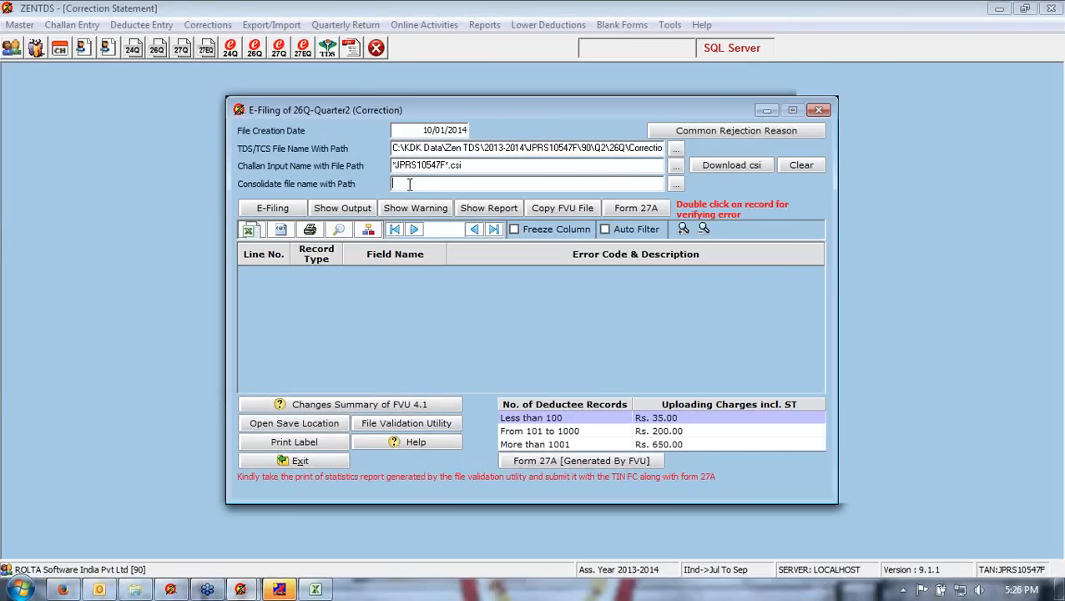
pyautogui.click(674, 184)
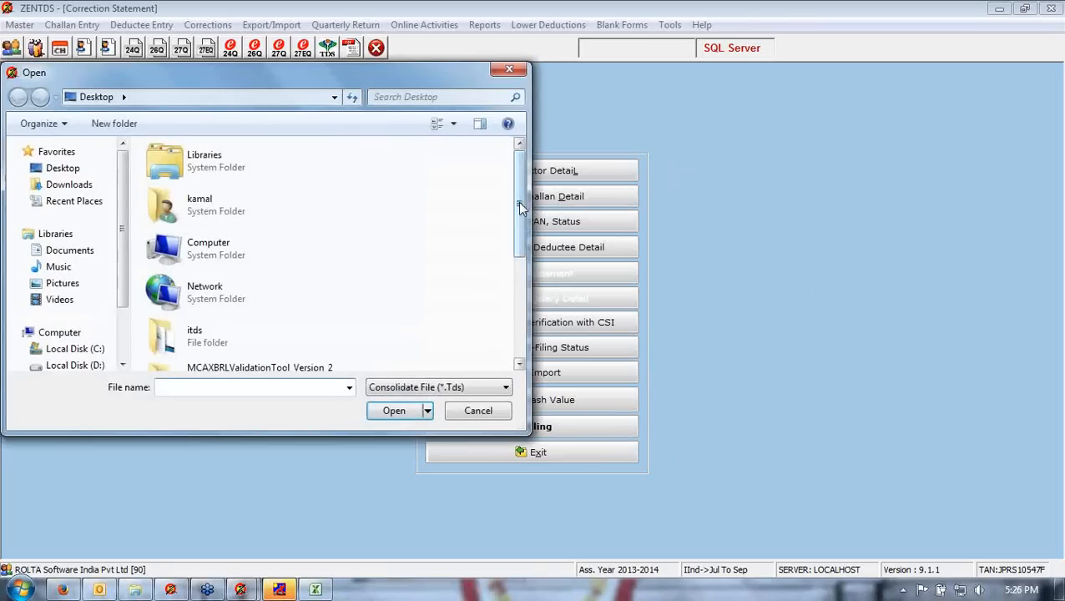
pyautogui.scroll(-5, 520, 207)
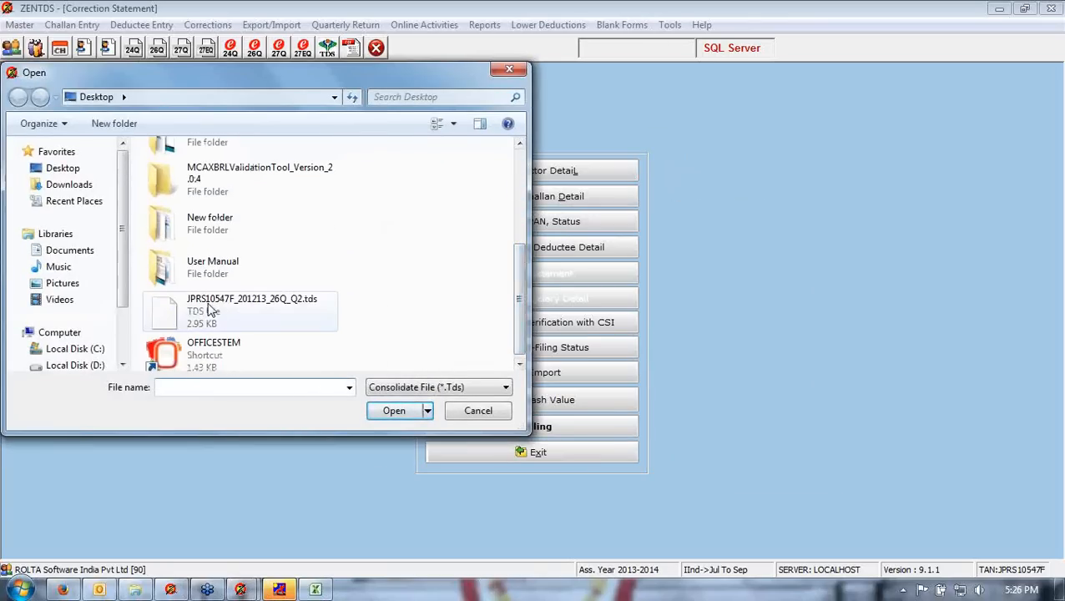
pyautogui.doubleClick(211, 308)
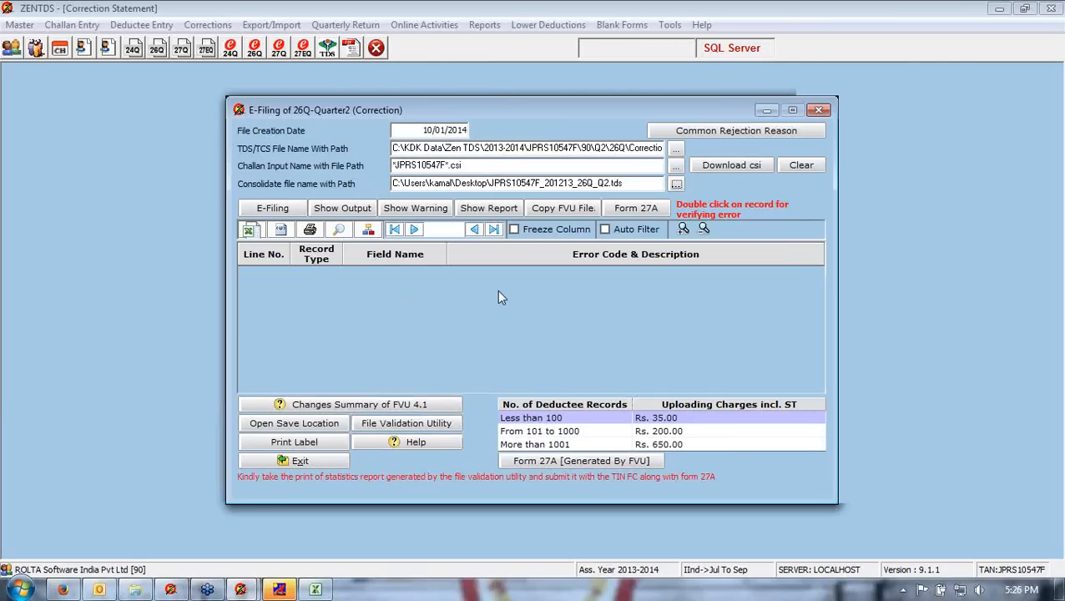
# - Run E-Filing with the selected files, then exit the e-Filing form and the correction statement screens
pyautogui.click(269, 211)
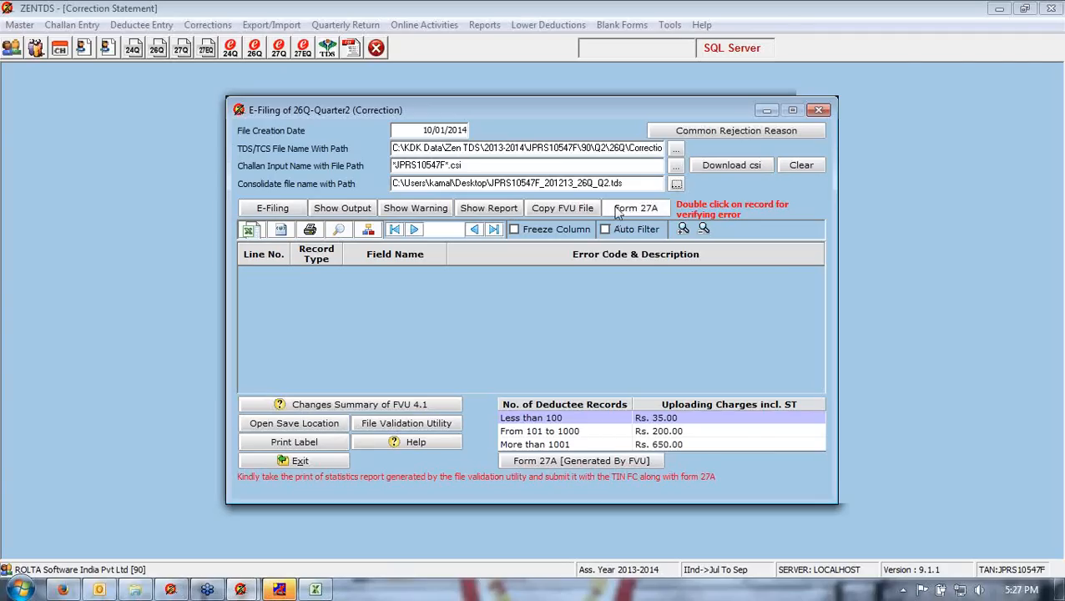
pyautogui.click(328, 462)
pyautogui.click(528, 458)
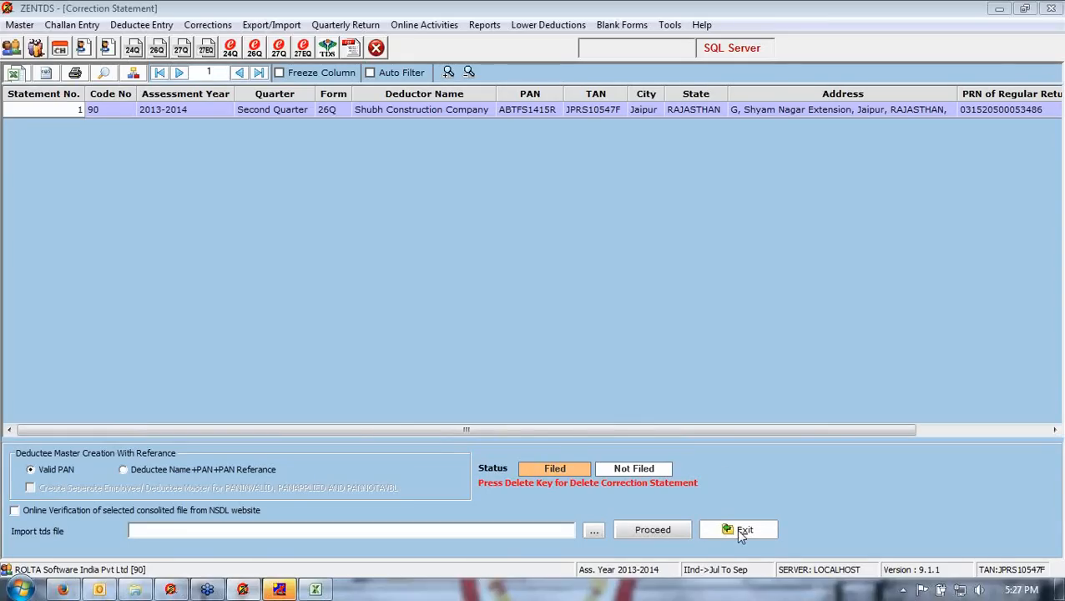
pyautogui.click(740, 534)
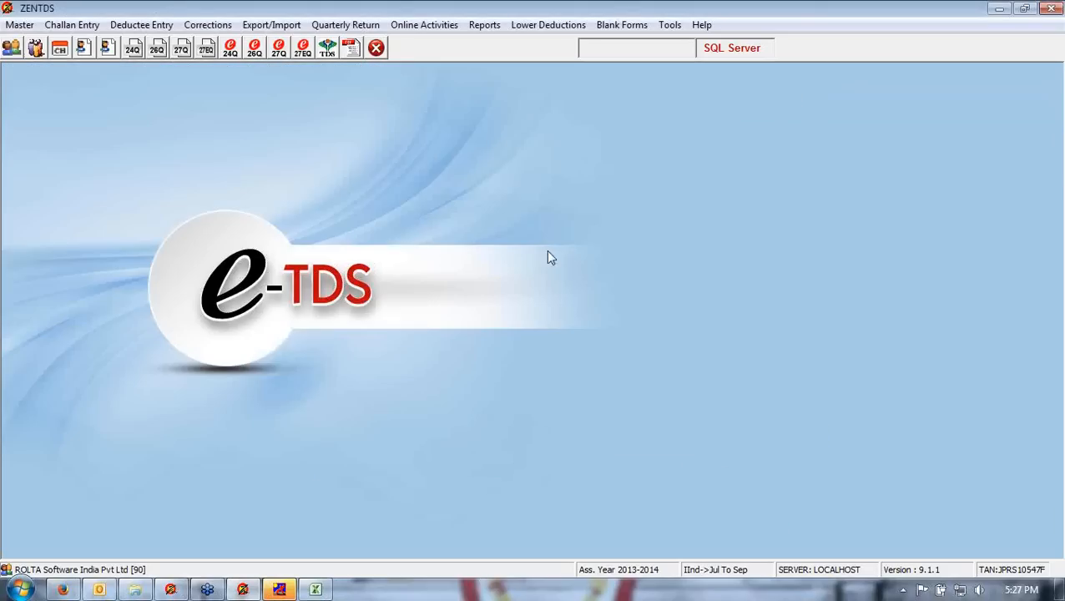